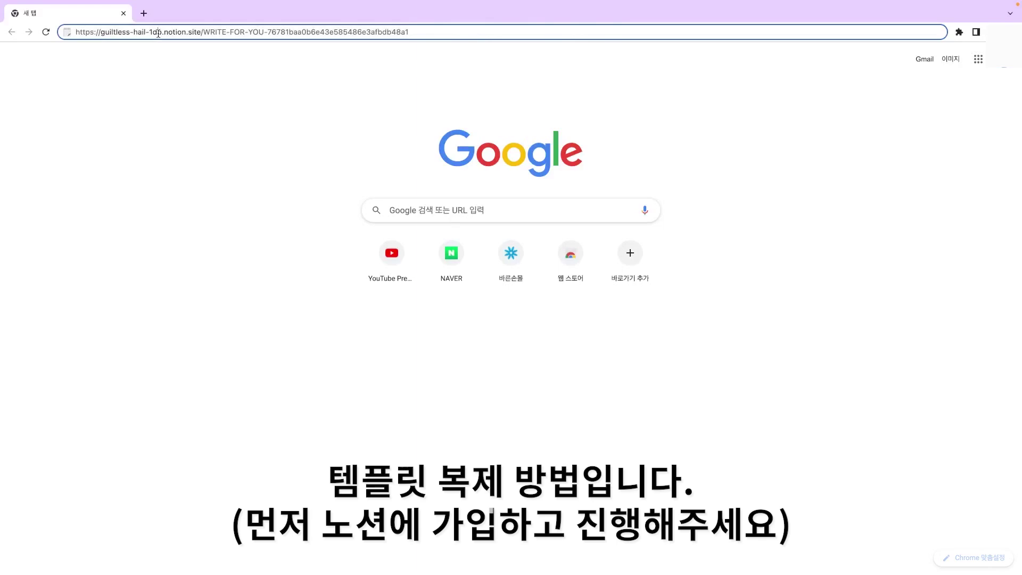
# Step: Load the shared WRITE FOR YOU template page and duplicate it into your own workspace
pyautogui.press('Return')
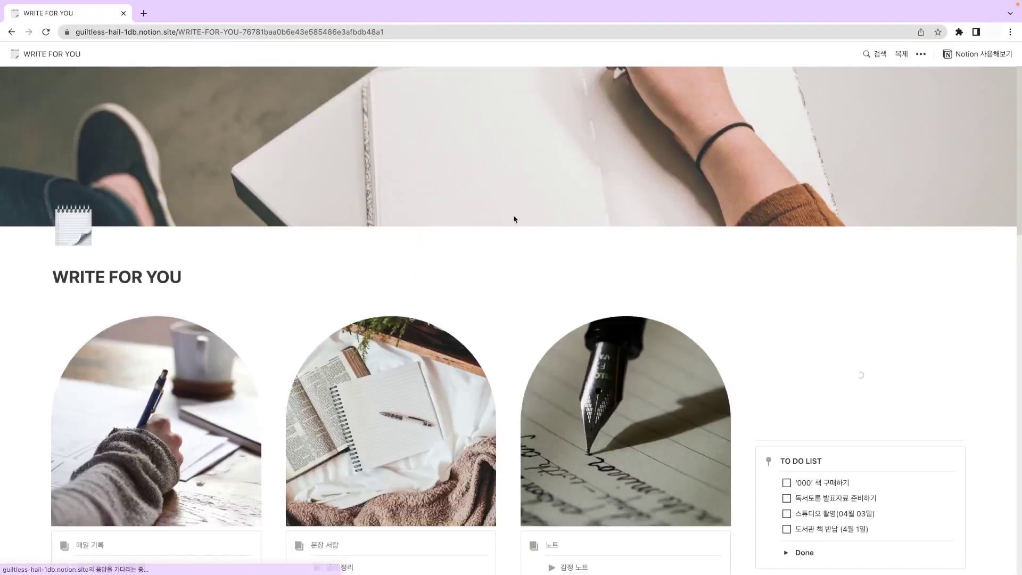
pyautogui.click(895, 59)
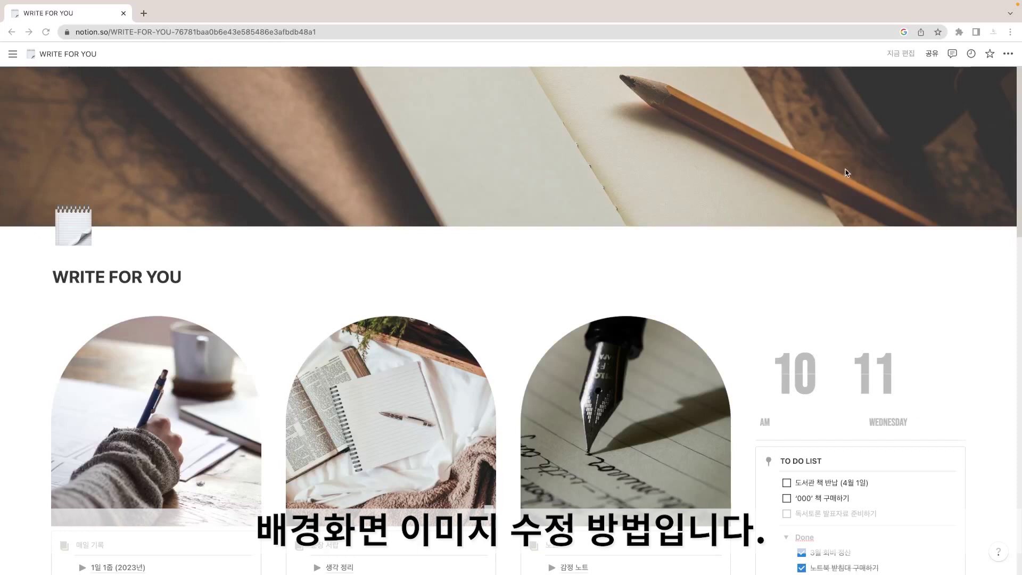
# Step: Change the page cover to the solid yellow colour from the cover gallery
pyautogui.moveTo(865, 155)
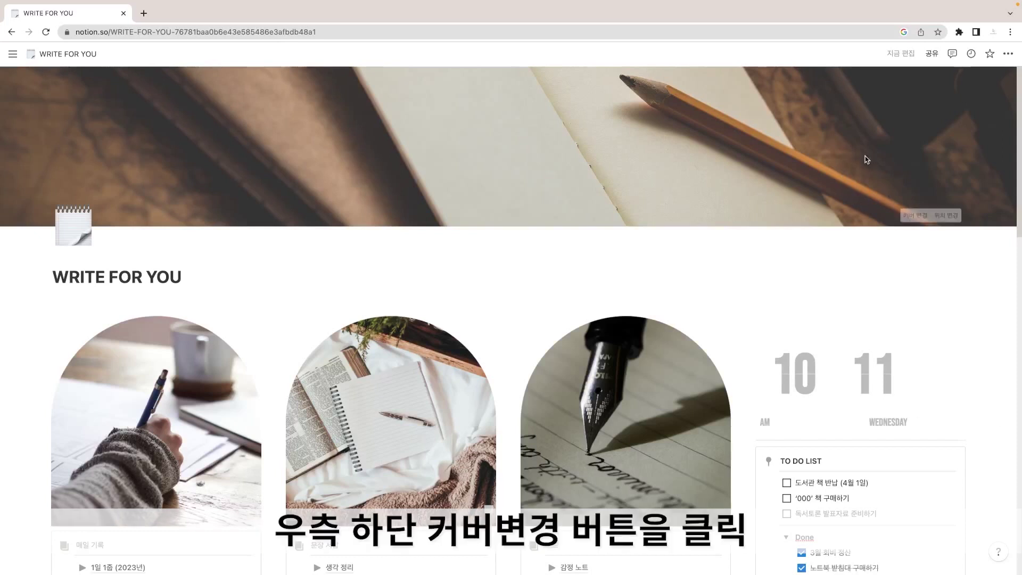
pyautogui.click(915, 216)
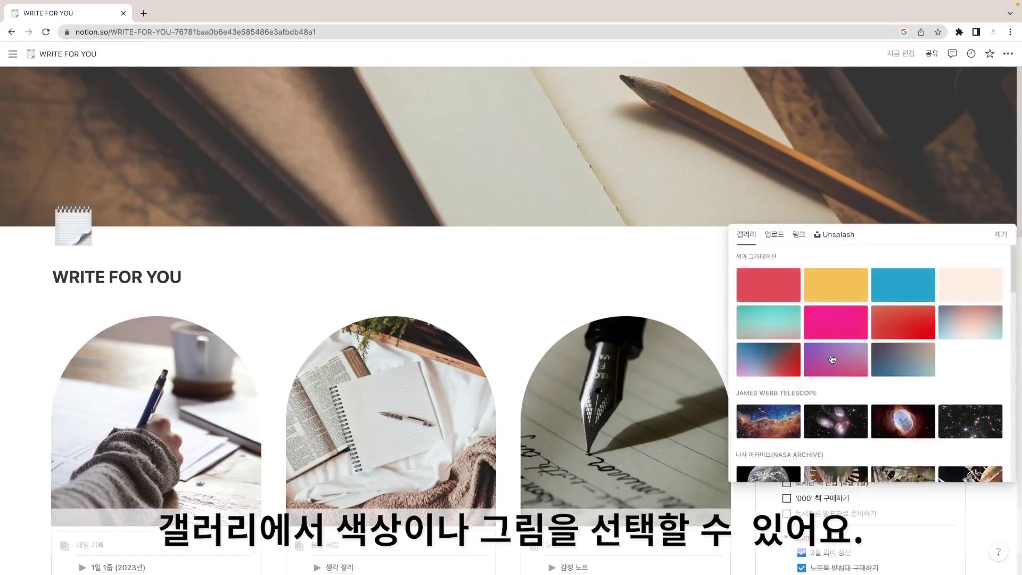
pyautogui.scroll(-2, 833, 359)
pyautogui.scroll(3, 835, 346)
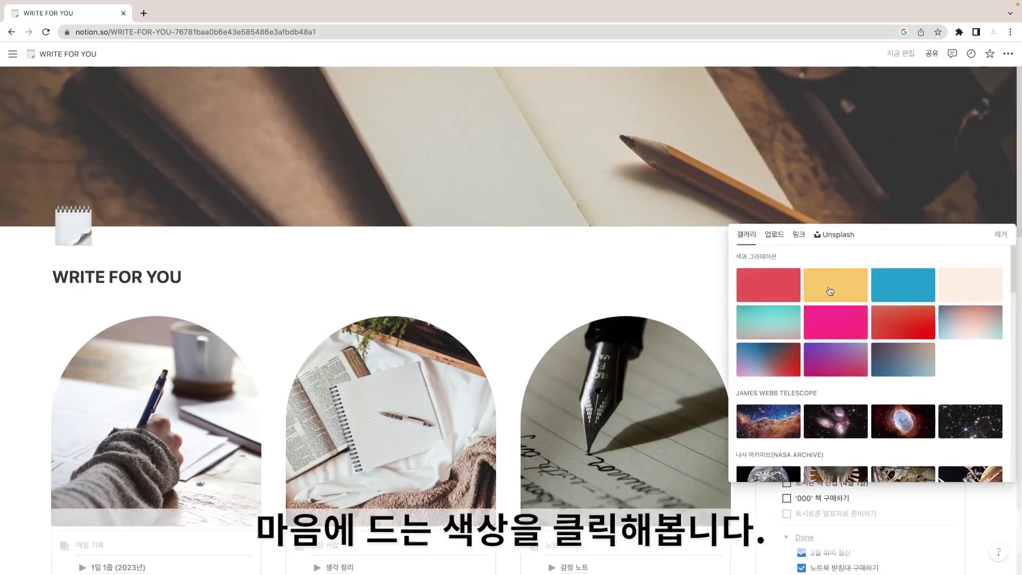
pyautogui.click(830, 290)
# Step: Search Unsplash for "writing" and set the photo of a hand resting on an open notebook as the page cover
pyautogui.click(783, 237)
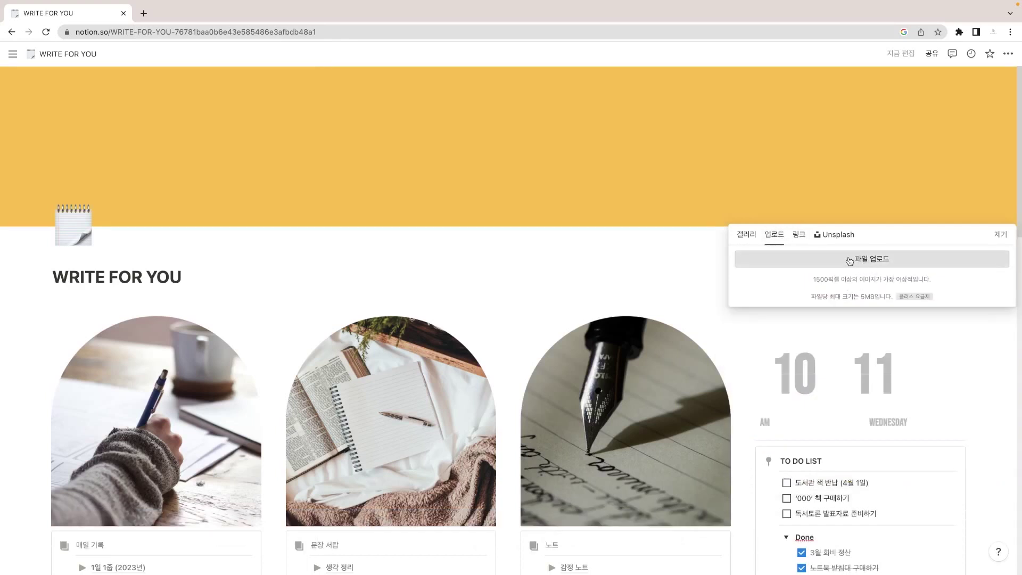
pyautogui.click(831, 236)
pyautogui.write('w')
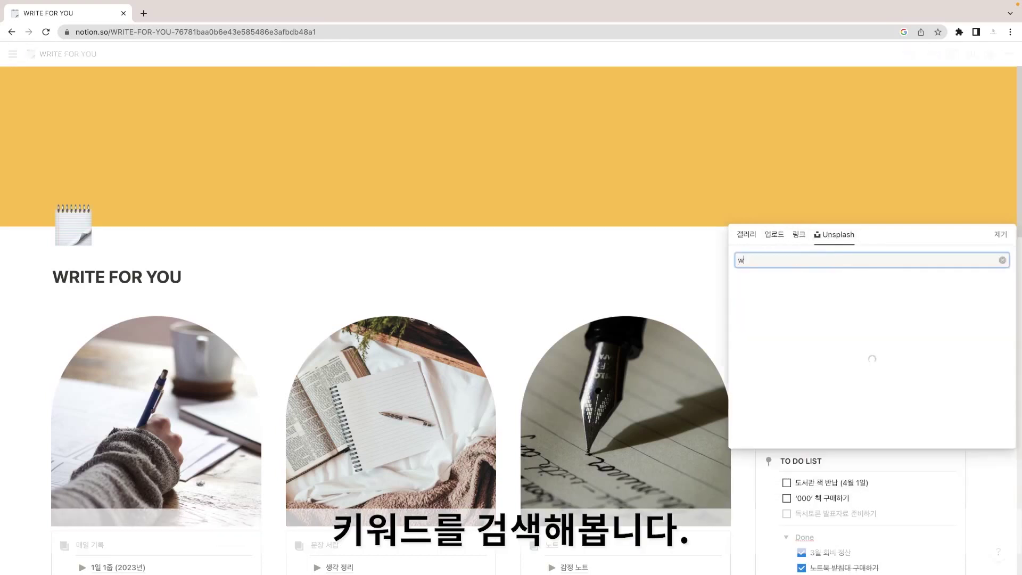
pyautogui.write('riting')
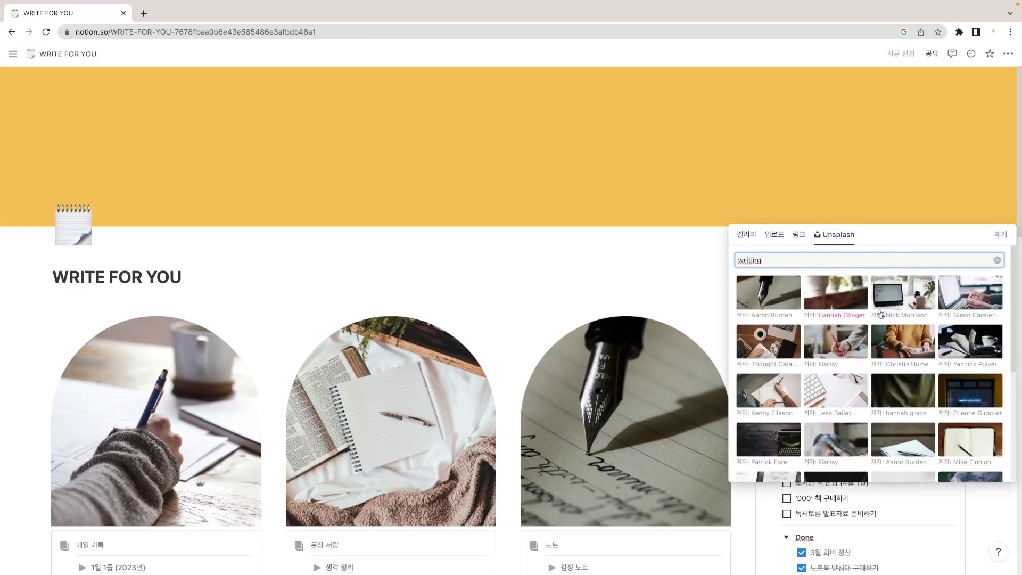
pyautogui.click(768, 391)
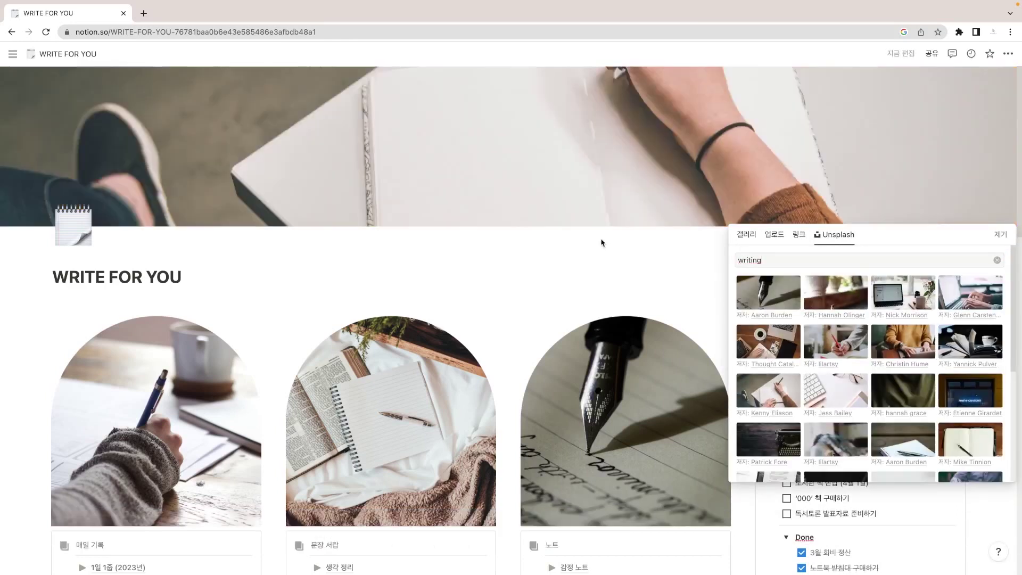
pyautogui.click(601, 254)
# Step: Try adding a parenthesised note beginning with "(000의" after the page title WRITE FOR YOU
pyautogui.scroll(-2, 352, 265)
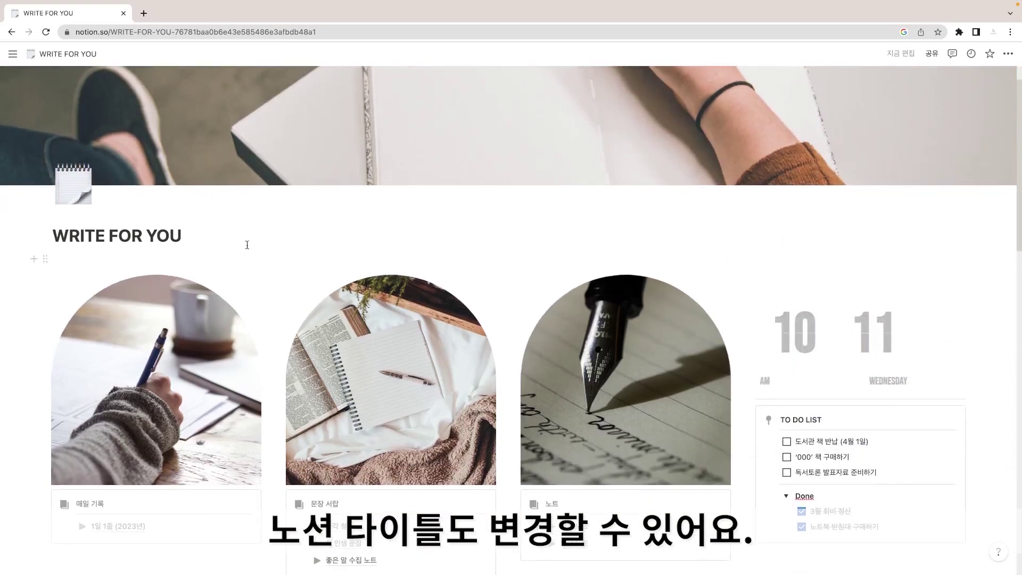
pyautogui.click(246, 244)
pyautogui.write('(000')
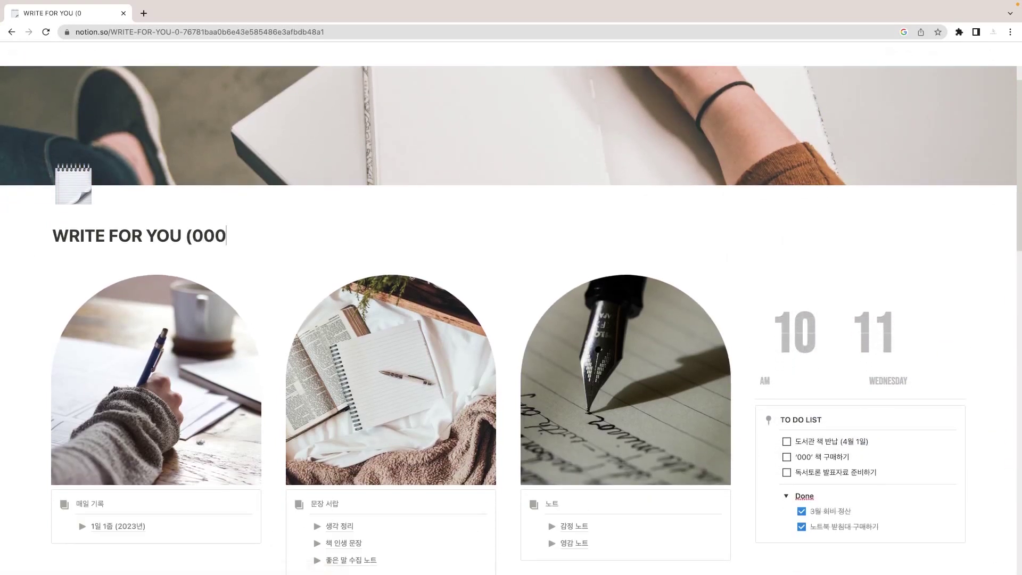
pyautogui.write('의')
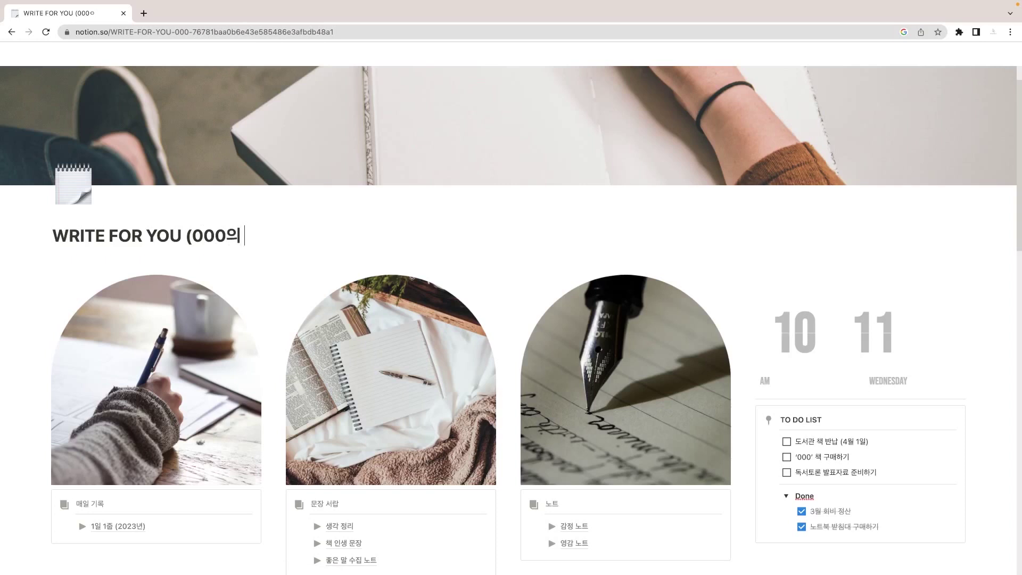
pyautogui.write(' 기로')
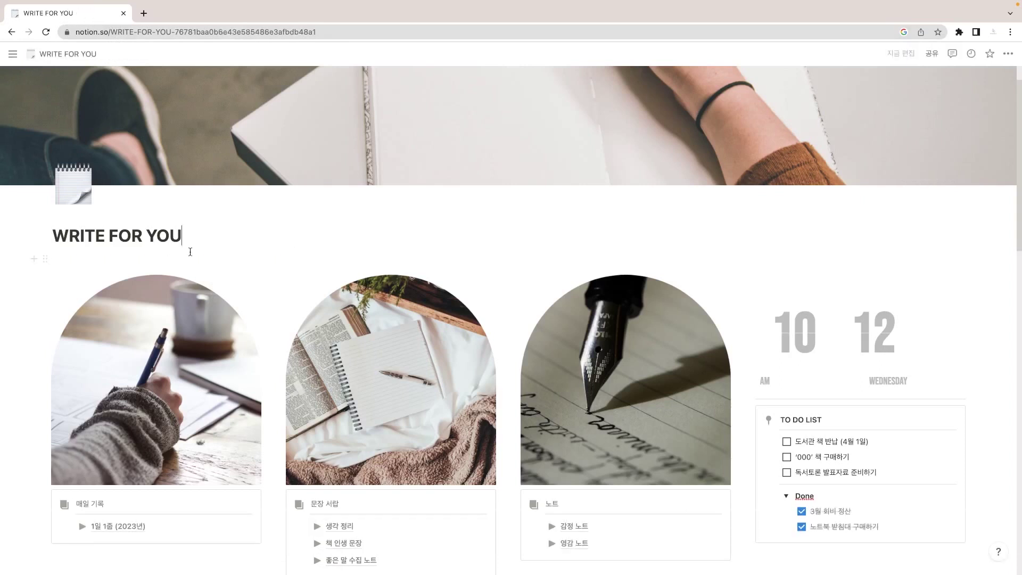
# Step: Collapse and re-expand the Done list, and look over the 전체일정 calendar and the schedule table beneath it
pyautogui.scroll(-2, 141, 443)
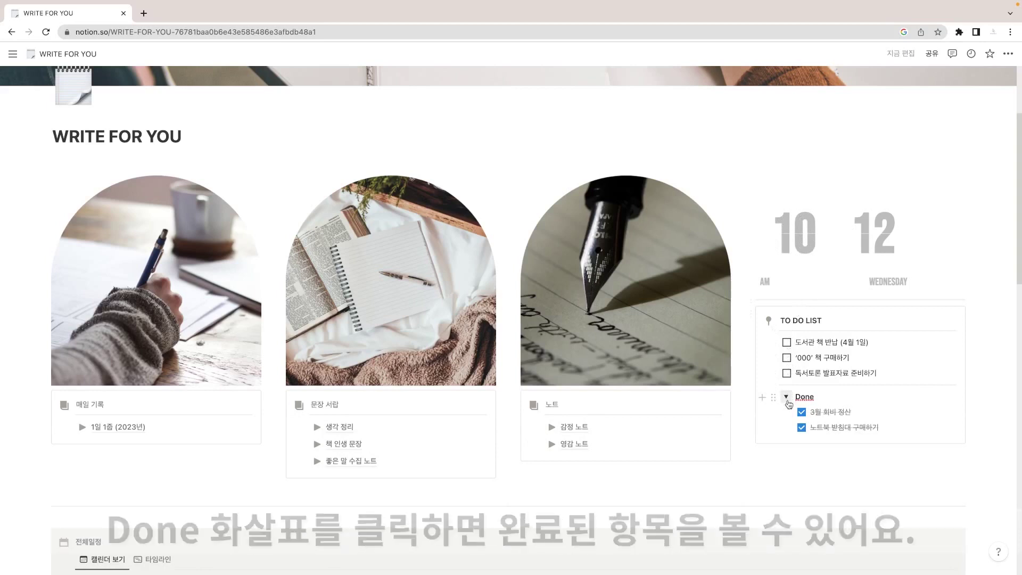
pyautogui.click(788, 398)
pyautogui.click(789, 402)
pyautogui.scroll(-7, 771, 399)
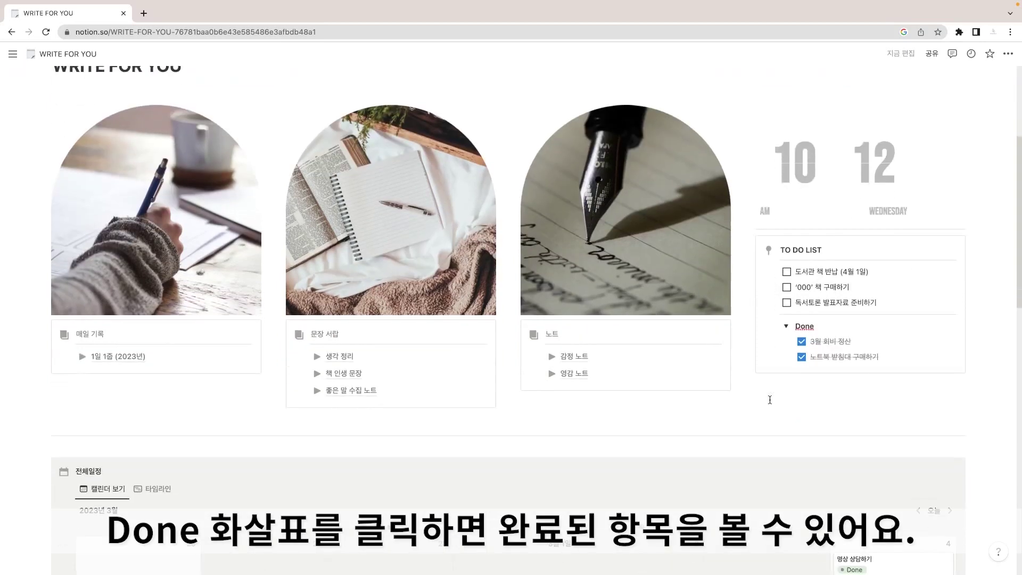
pyautogui.scroll(-1, 658, 285)
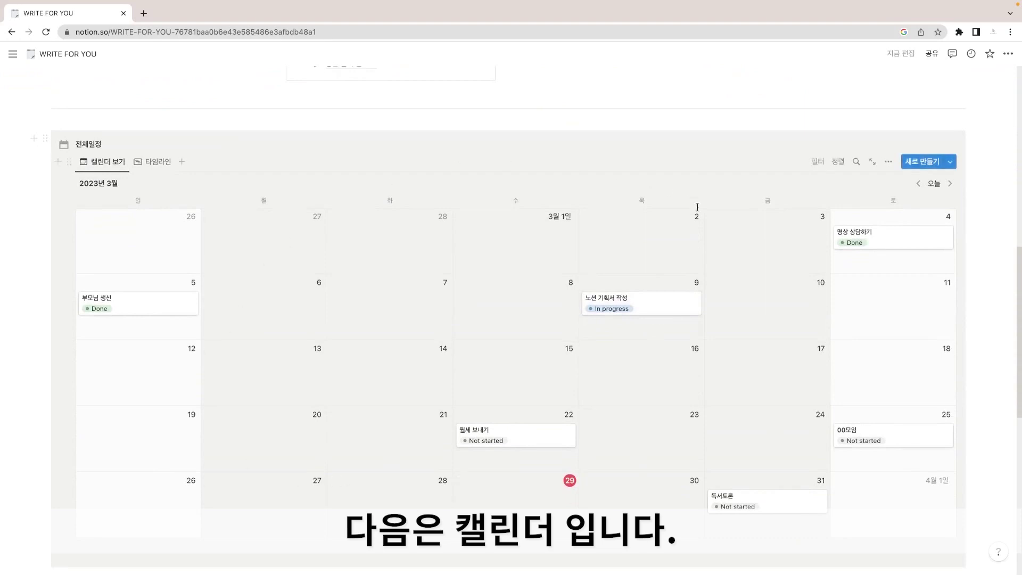
pyautogui.scroll(-7, 711, 291)
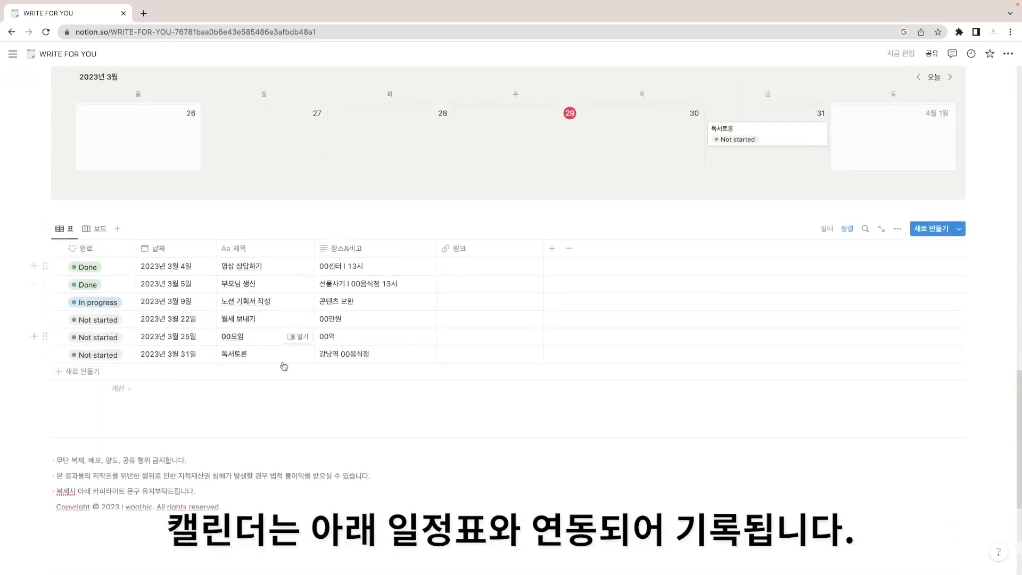
# Step: Add the item "스튜디오 촬영(04월 03일)" at the end of the open items in the TO DO LIST
pyautogui.scroll(15, 421, 348)
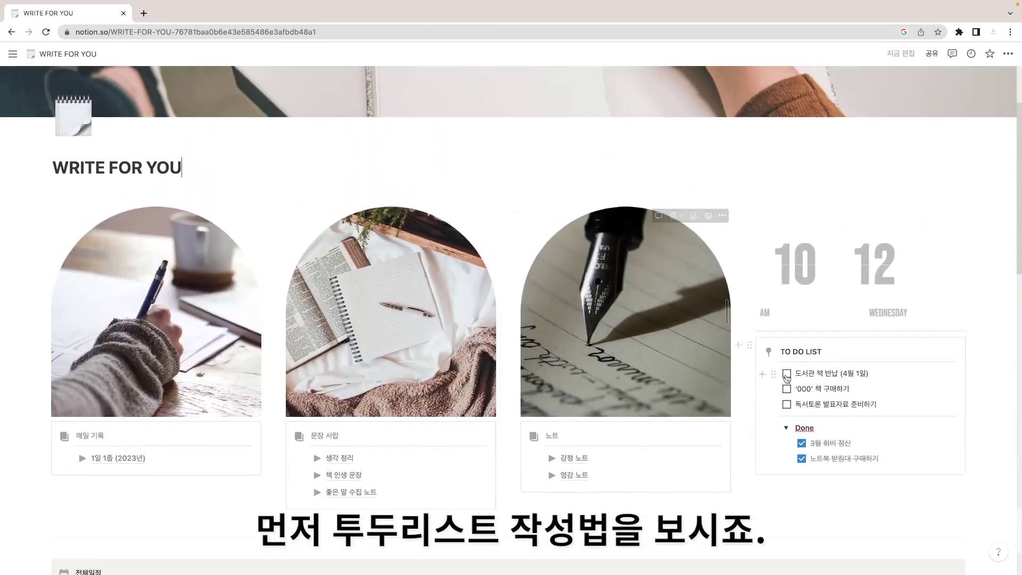
pyautogui.click(883, 405)
pyautogui.press('Return')
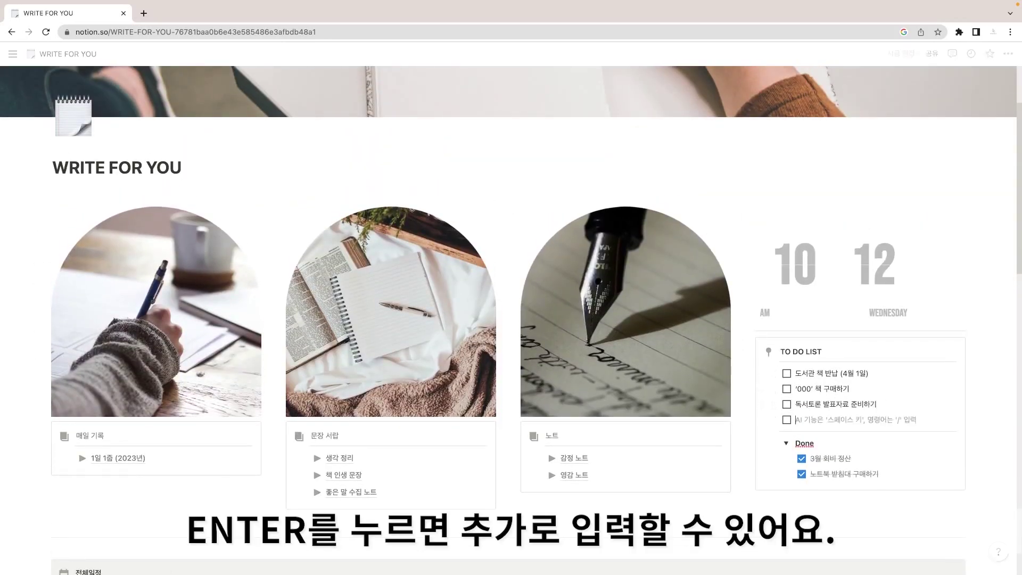
pyautogui.write('스튜디오 촬')
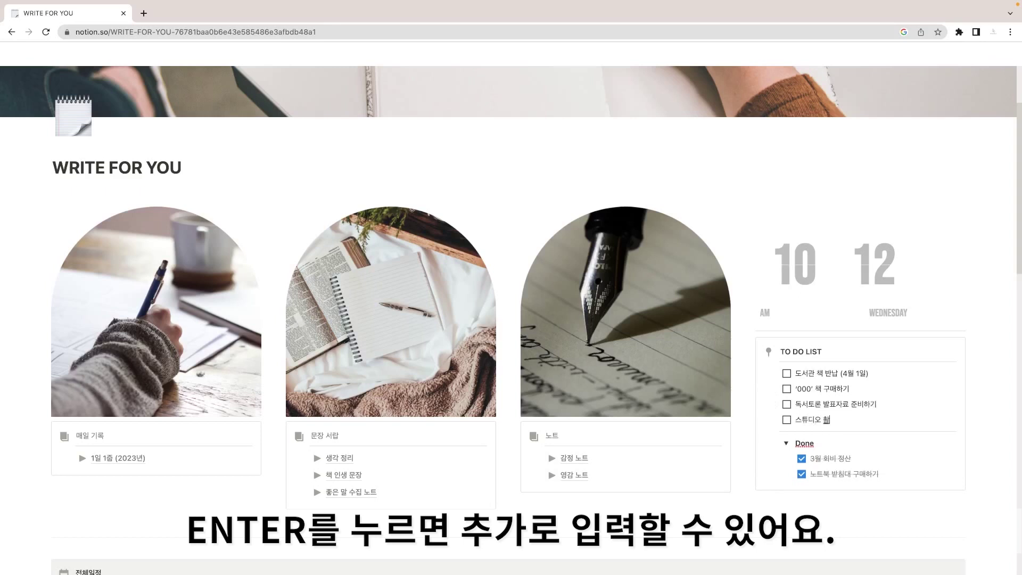
pyautogui.write('영(04월 03일')
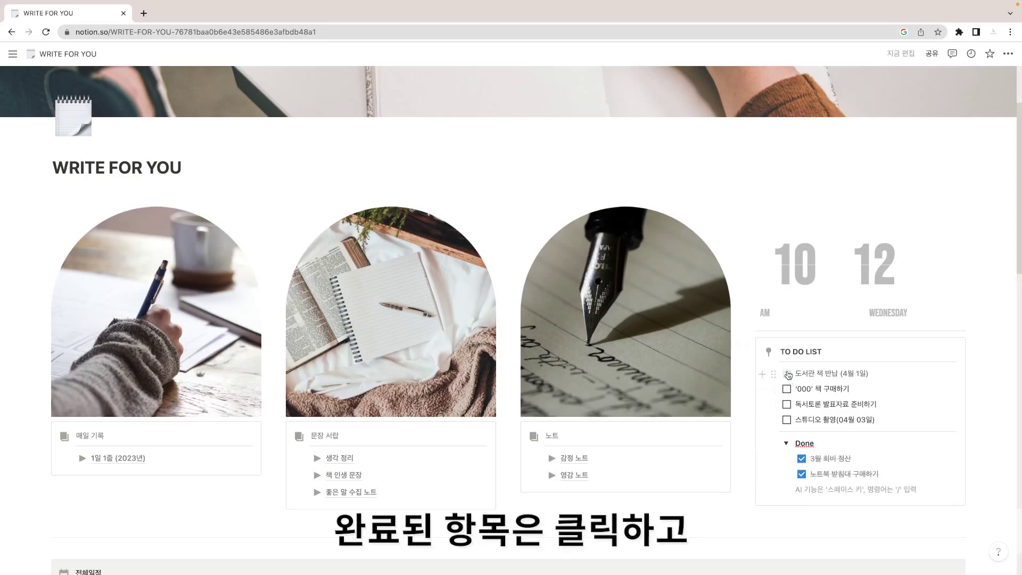
# Step: Check off the to-do "도서관 책 반납 (4월 1일)", move it to the end of the Done list, and collapse that list
pyautogui.moveTo(773, 374); pyautogui.dragTo(814, 481)
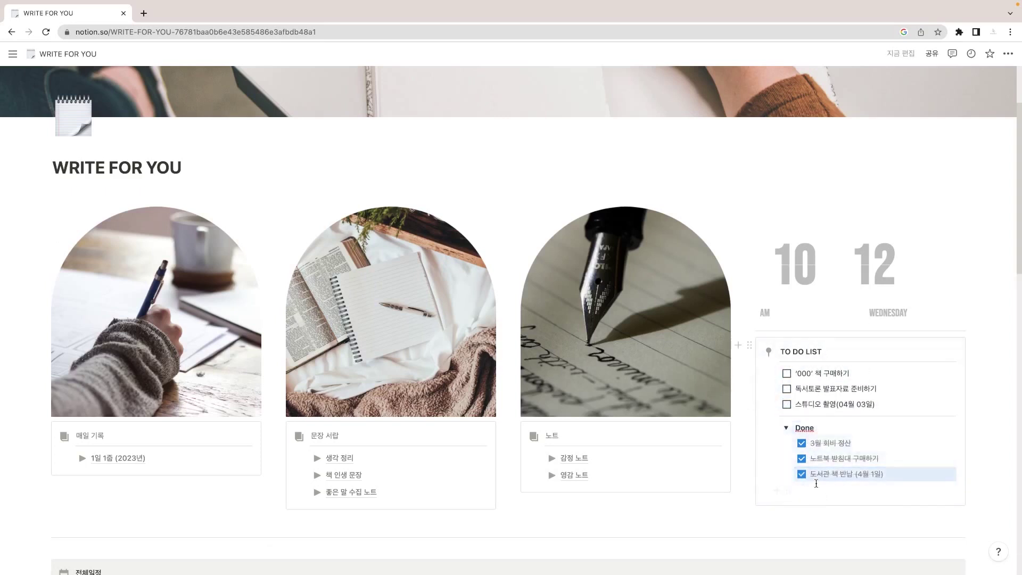
pyautogui.click(786, 428)
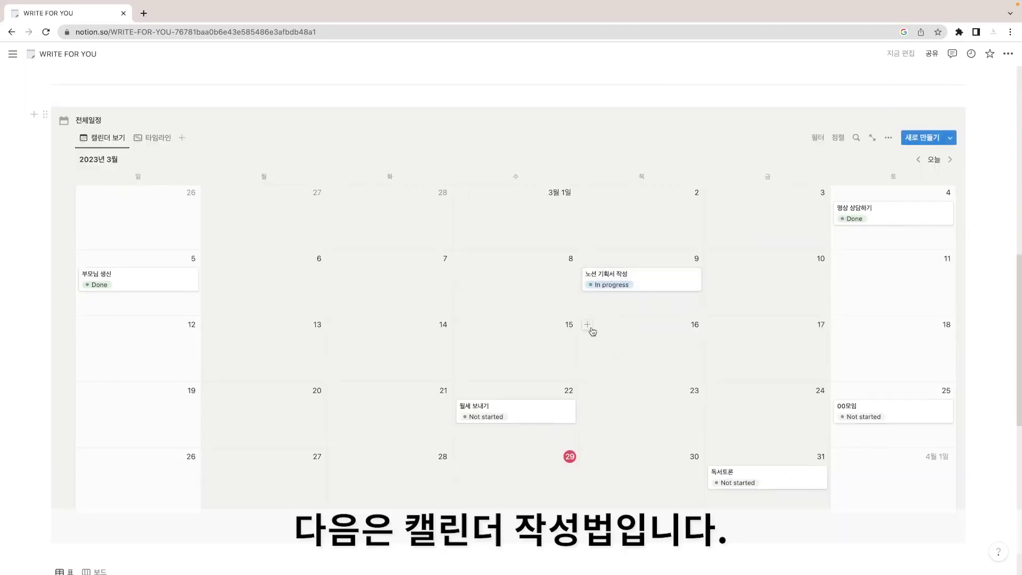
# Step: Create a calendar entry titled "사이트 편집" on 29 March 2023 with "브랜드 리뉴얼" as its 장소&비고
pyautogui.click(461, 458)
pyautogui.write('사이트 ㅍ')
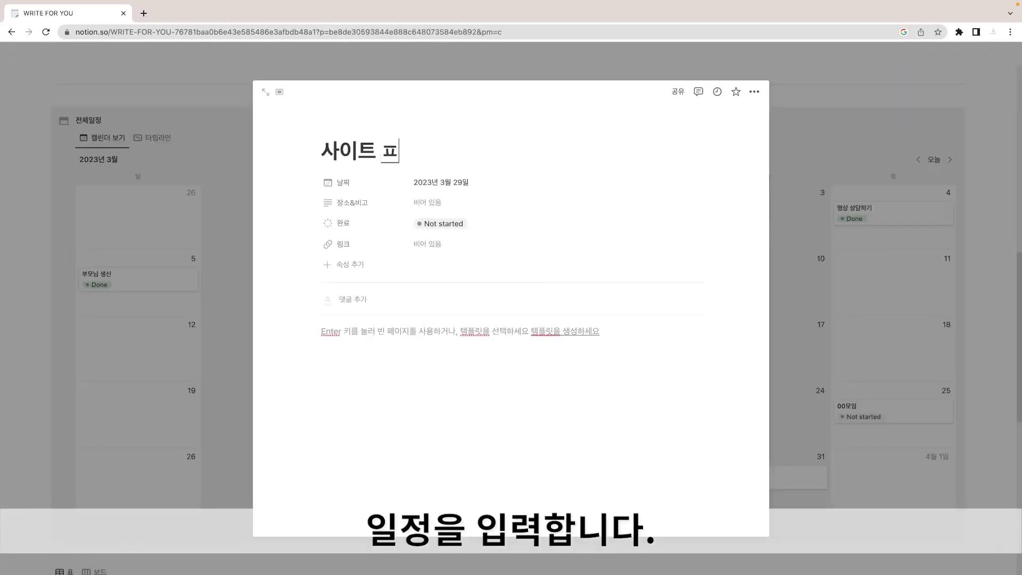
pyautogui.write('ㅓㄴ지ㅂ')
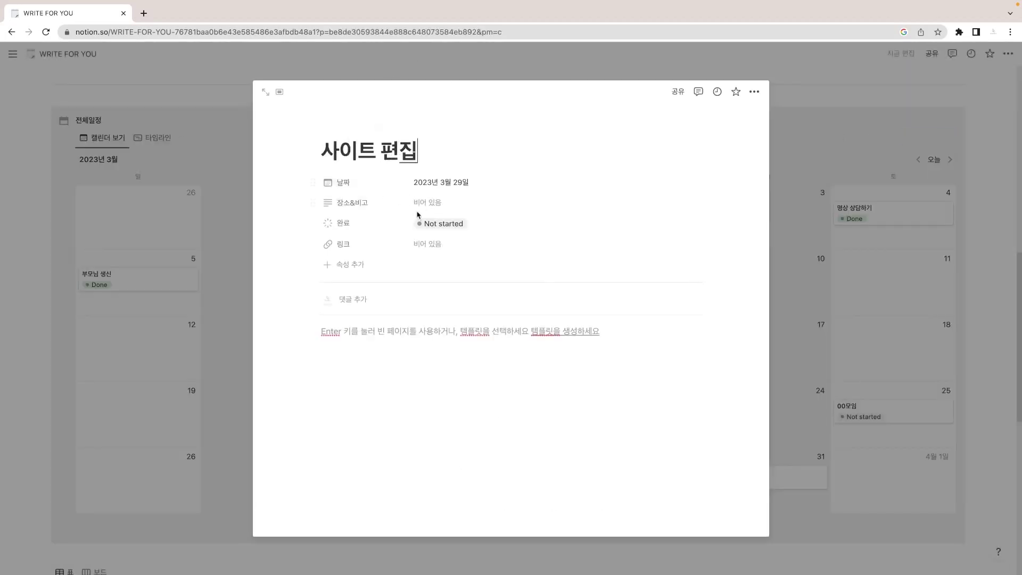
pyautogui.click(427, 203)
pyautogui.write('브랜드 리')
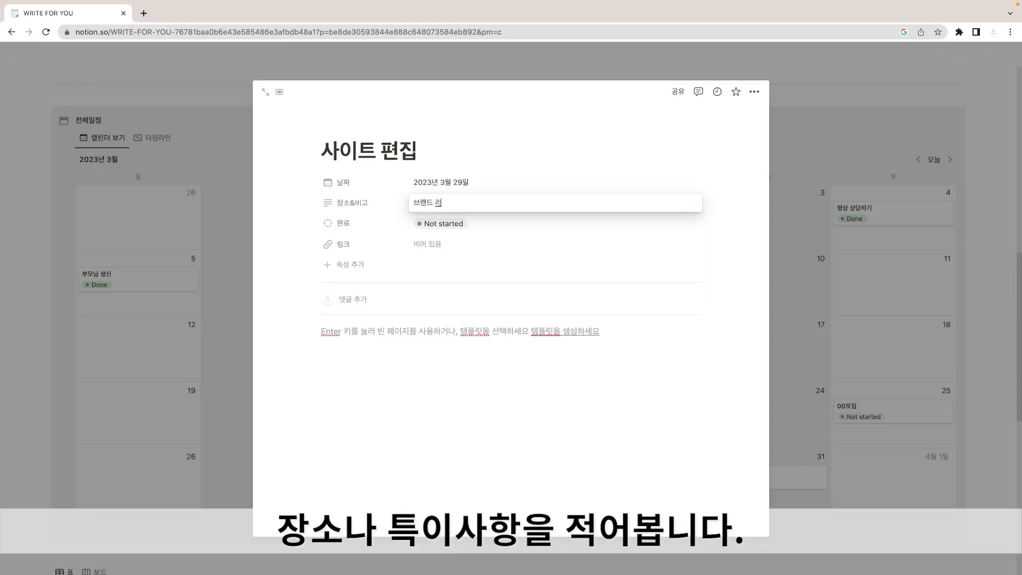
pyautogui.write('뉴얼')
pyautogui.press('Return')
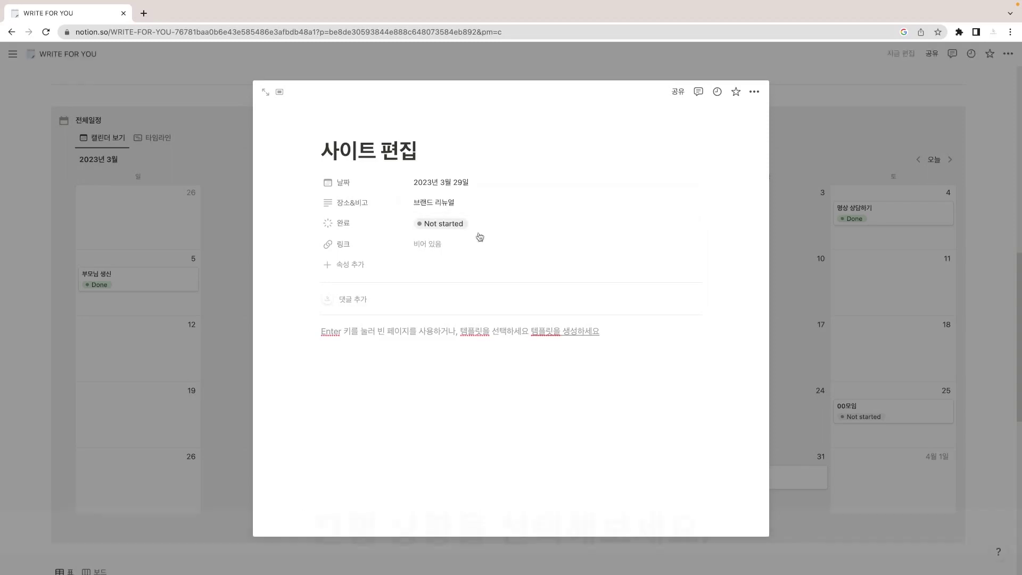
# Step: Set the 완료 status of the 사이트 편집 entry to In progress, leave its link empty, and close the entry
pyautogui.click(428, 226)
pyautogui.click(437, 298)
pyautogui.click(433, 246)
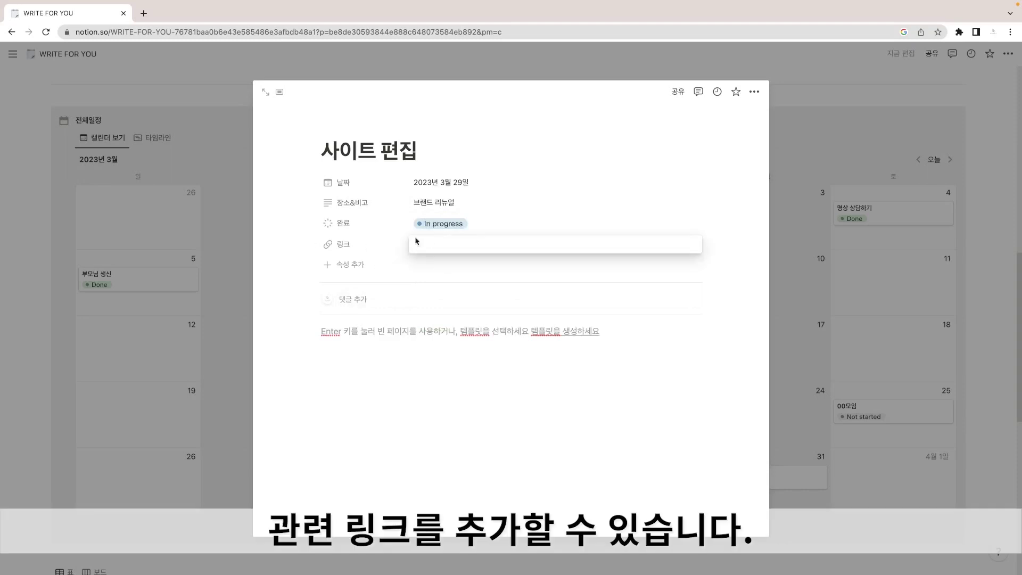
pyautogui.click(551, 215)
pyautogui.click(183, 275)
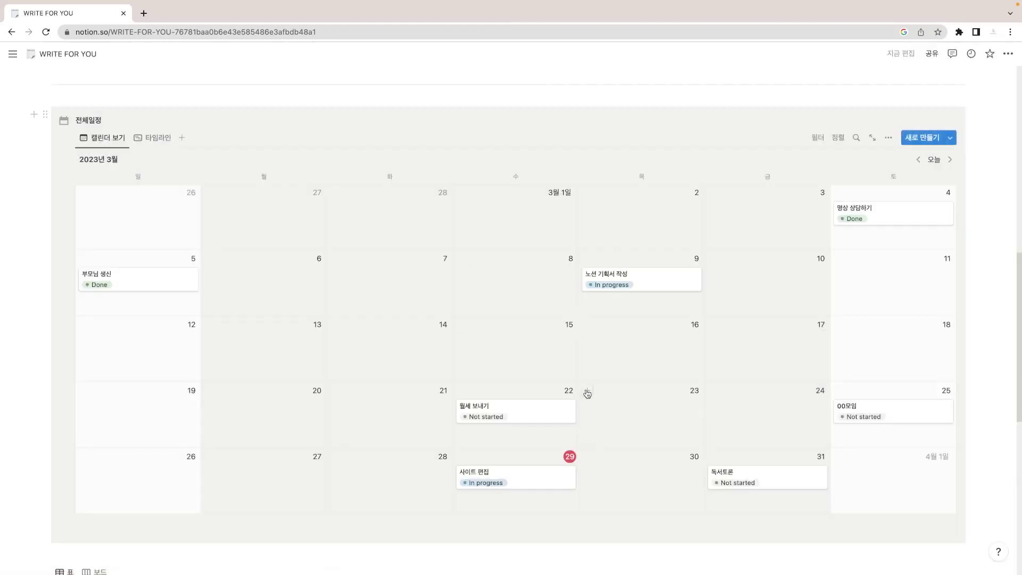
# Step: Check the 사이트 편집 entry in the schedule table below the calendar and view the schedule as a board
pyautogui.scroll(-5, 628, 362)
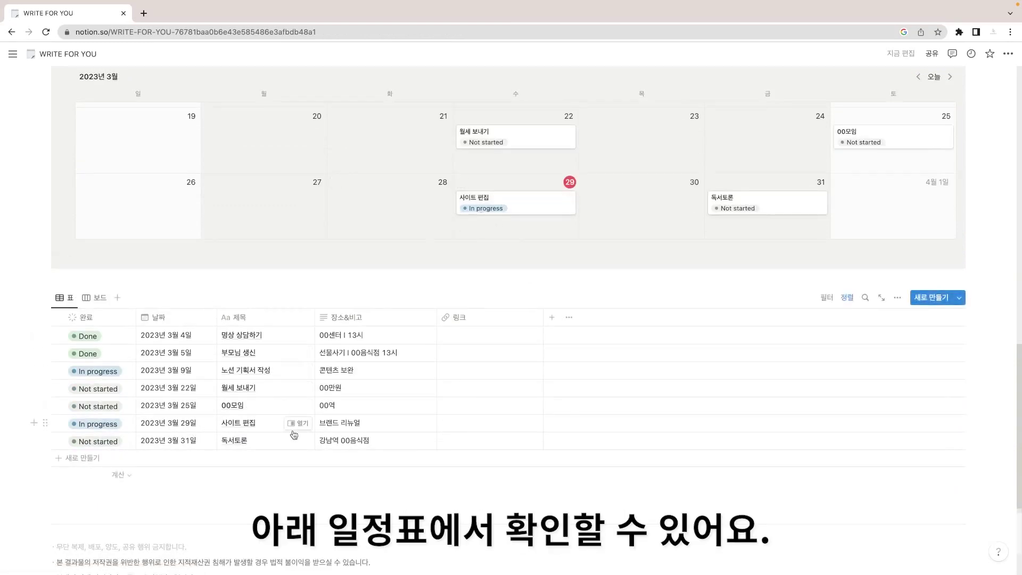
pyautogui.click(99, 297)
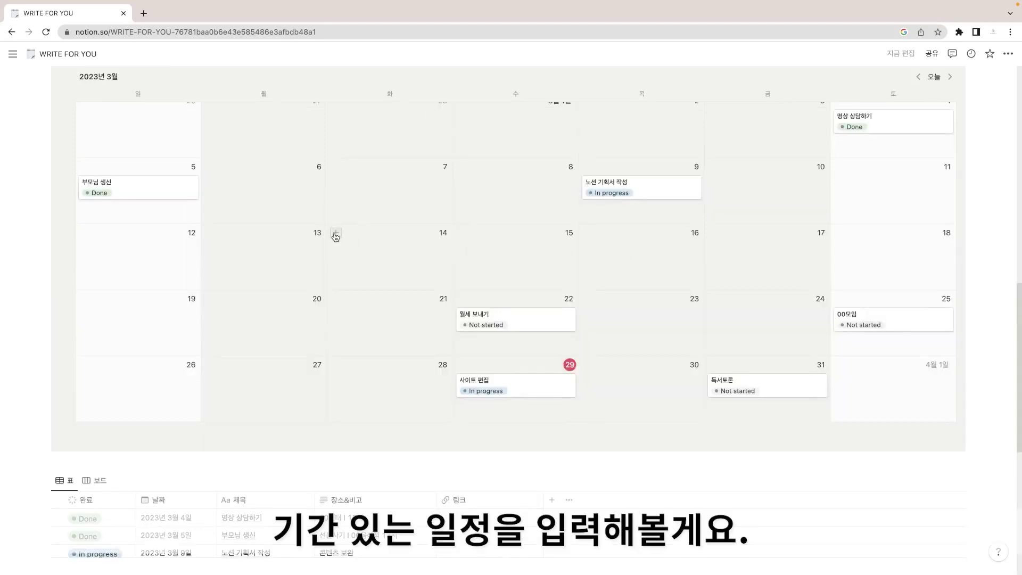
# Step: Create a calendar entry titled "00 미팅" on 14 March 2023, with 종료일 turned on and set to 16 March 2023
pyautogui.click(335, 234)
pyautogui.write('00 미팅')
pyautogui.click(457, 183)
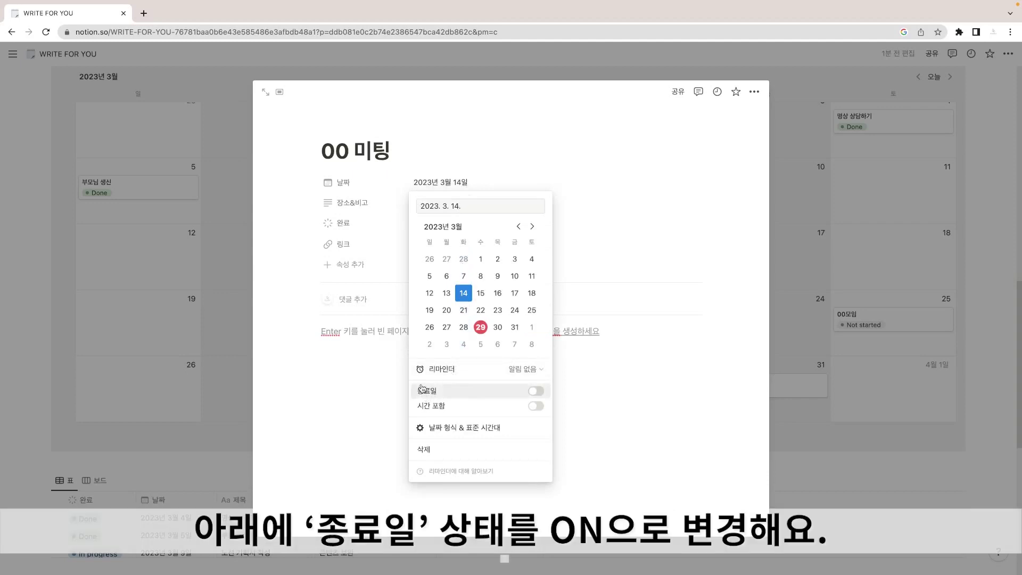
pyautogui.click(536, 391)
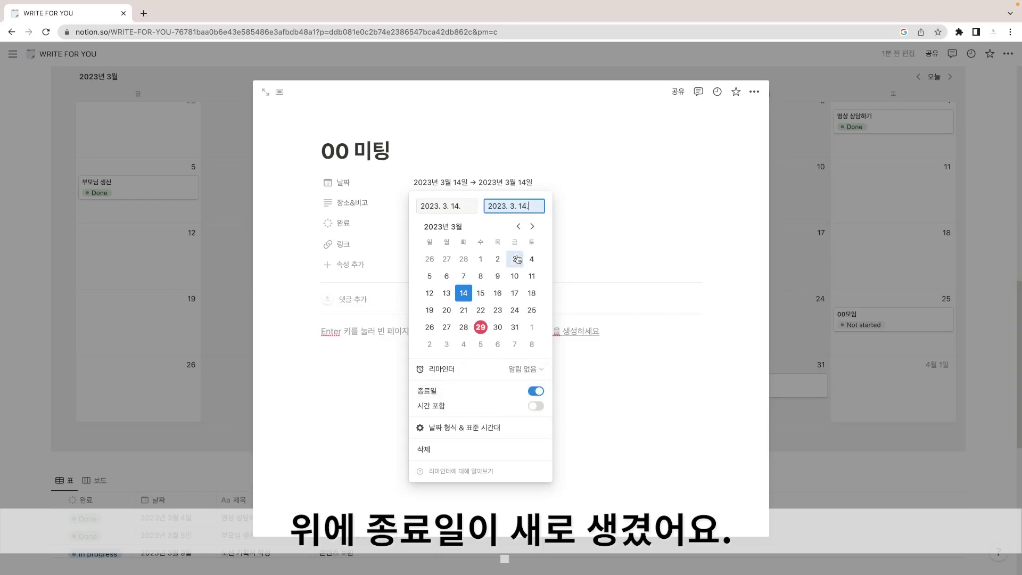
pyautogui.click(498, 294)
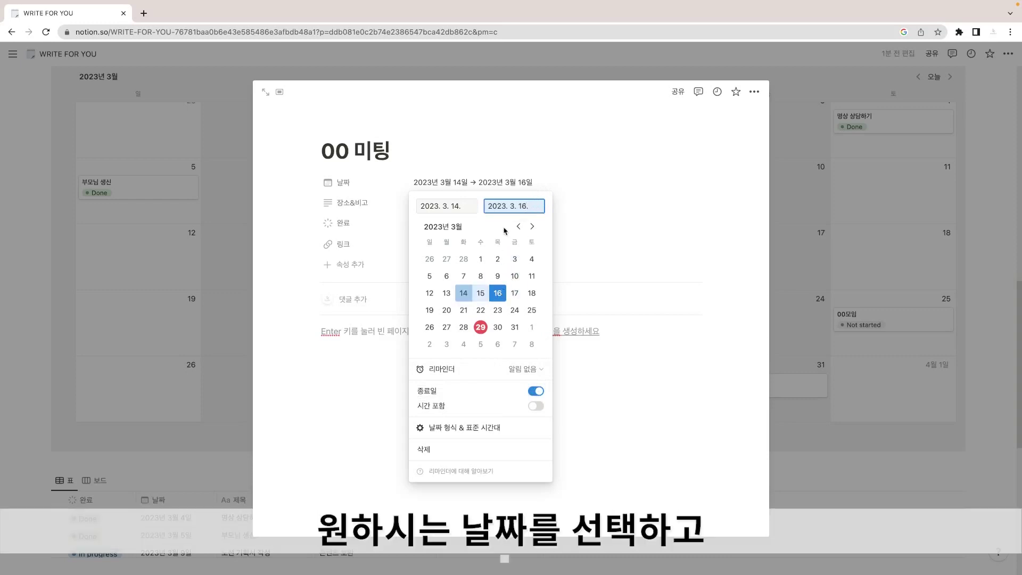
# Step: Move the start date of the 00 미팅 entry to 12 March 2023
pyautogui.click(460, 294)
pyautogui.click(429, 293)
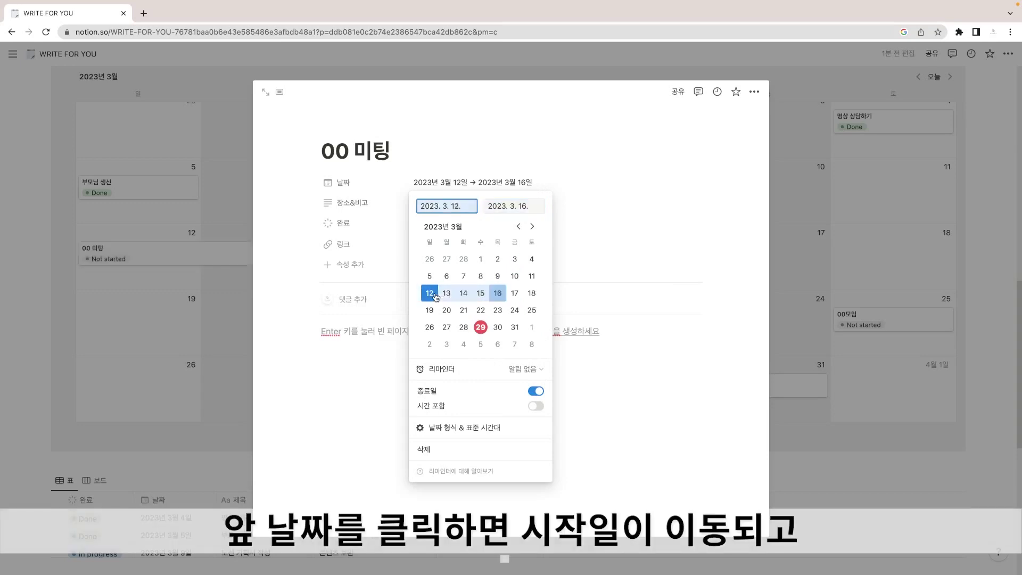
# Step: Try 17 March 2023 as the end date of the 00 미팅 entry, restore 16 March 2023, and close the entry
pyautogui.click(497, 294)
pyautogui.click(516, 293)
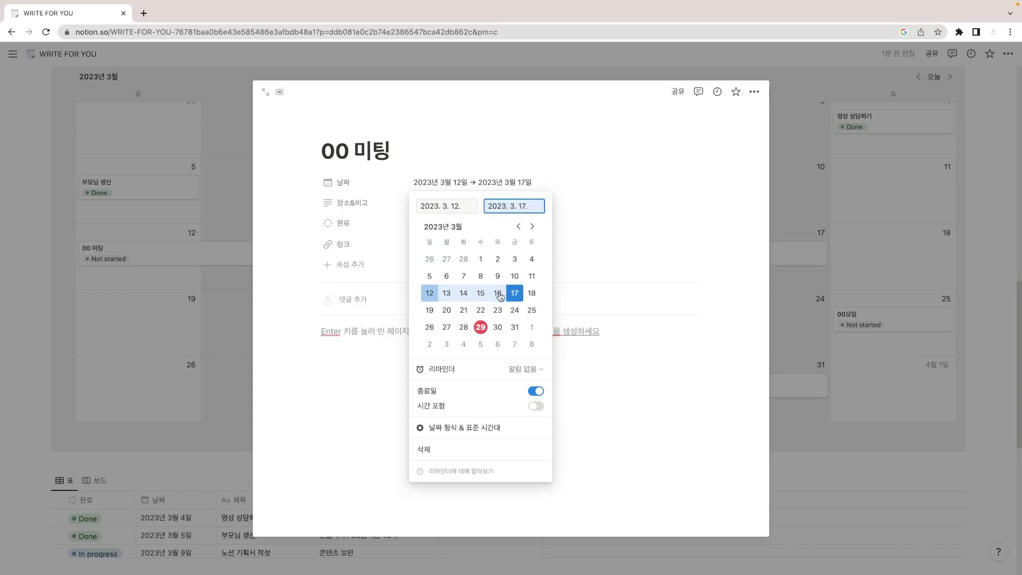
pyautogui.click(820, 213)
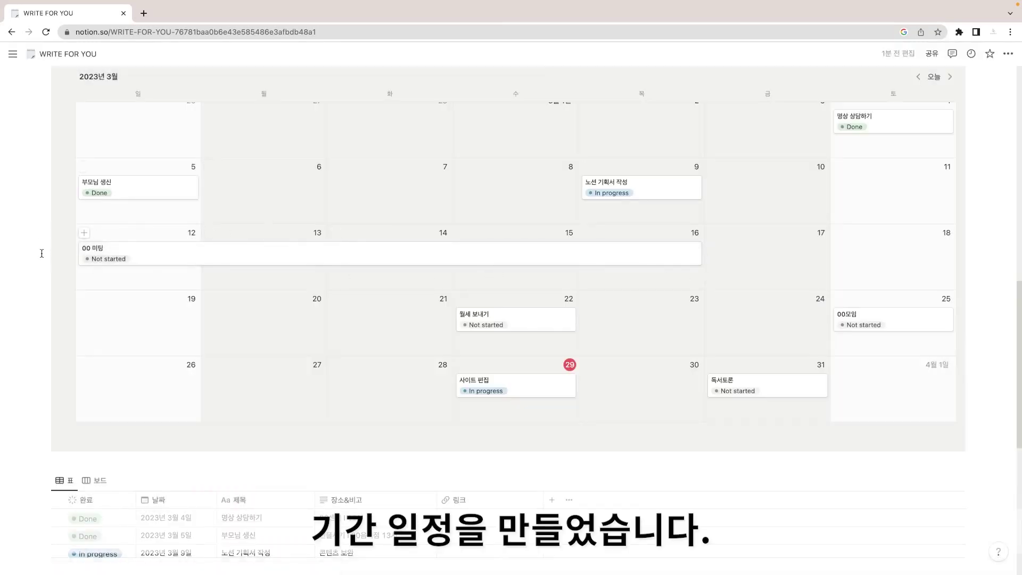
# Step: View the calendar schedule as a timeline
pyautogui.scroll(1, 151, 167)
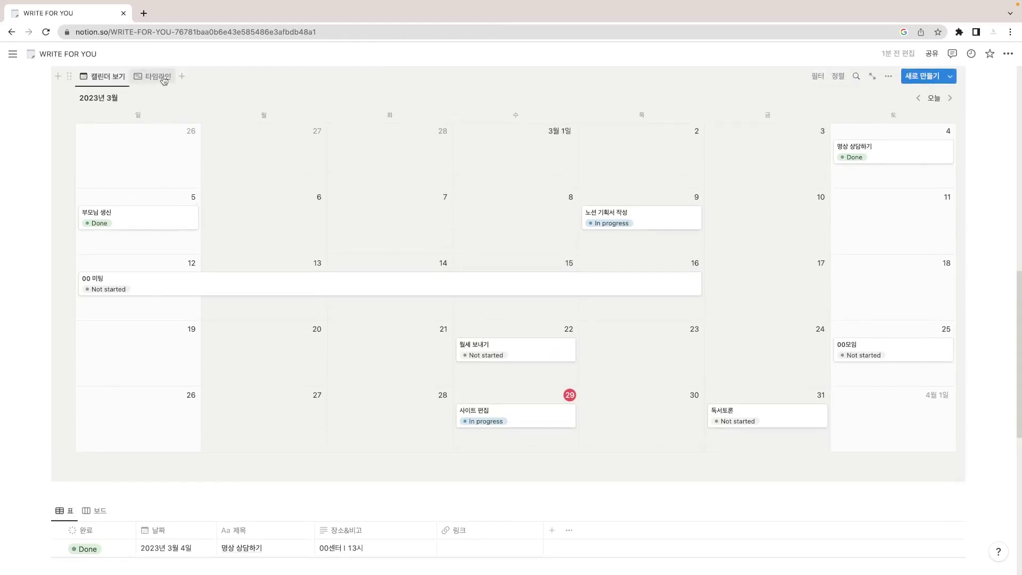
pyautogui.click(158, 76)
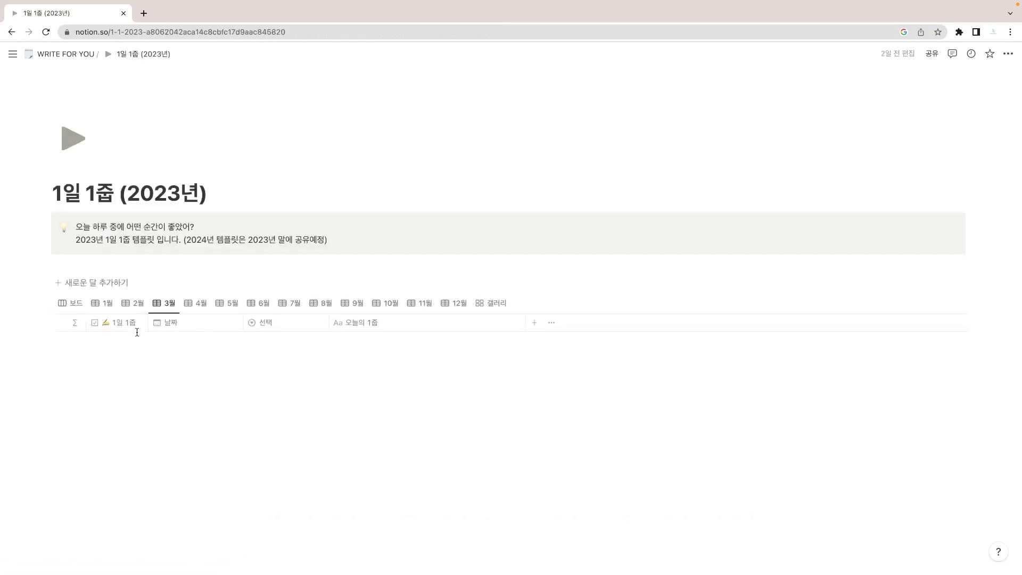
# Step: Look through the 3월, 4월 and 5월 tables of the 1일 1줍 (2023년) page and return to the 3월 table
pyautogui.scroll(-2, 380, 256)
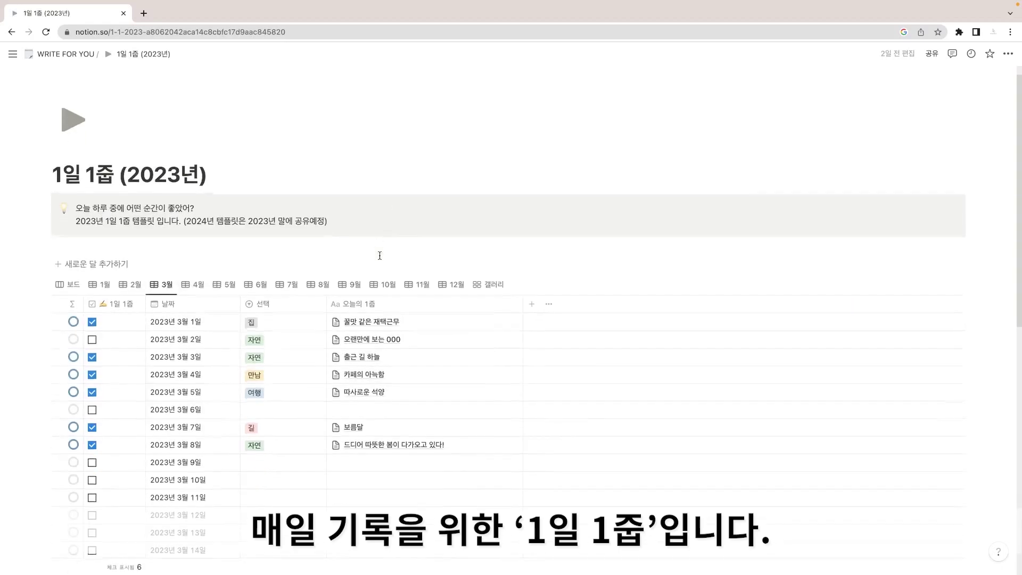
pyautogui.scroll(2, 199, 213)
pyautogui.click(198, 304)
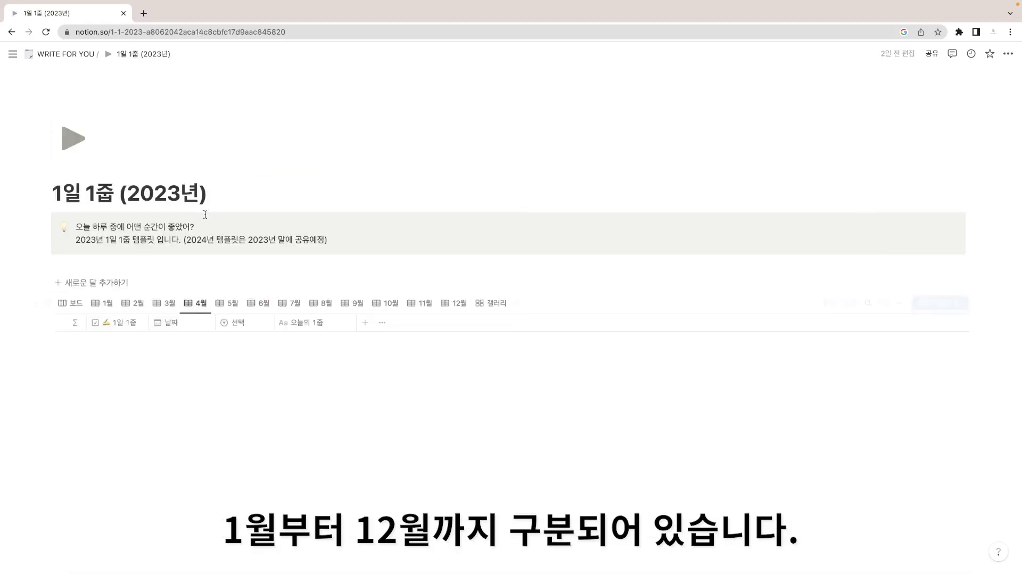
pyautogui.click(229, 304)
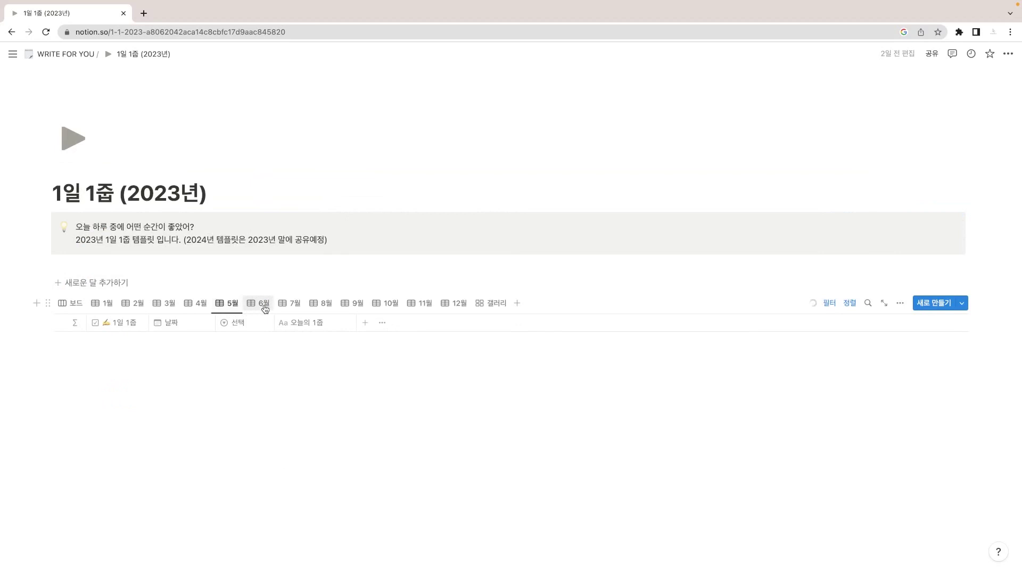
pyautogui.click(169, 303)
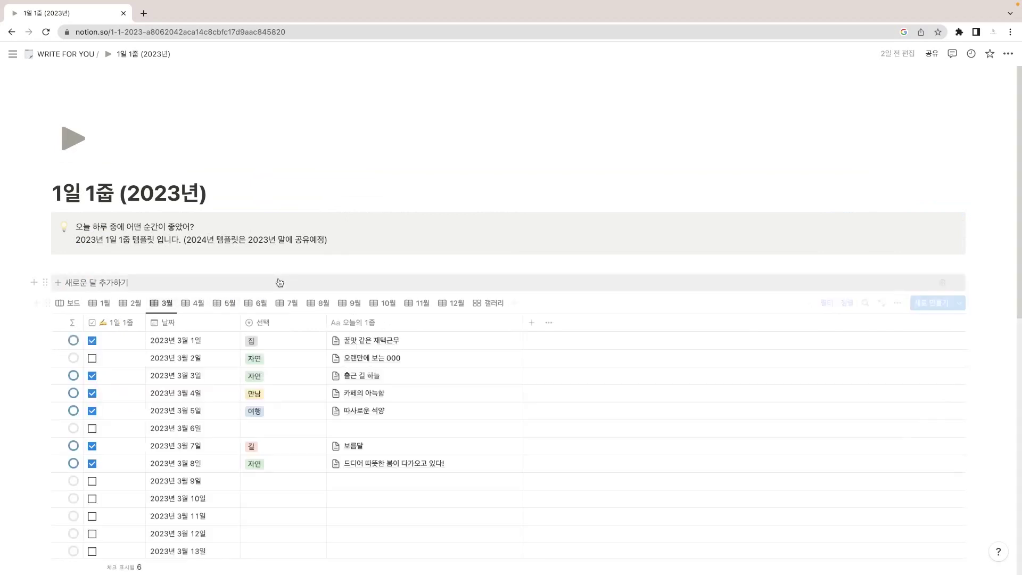
# Step: Tick the 1일 1줍 checkbox of the 10 March 2023 record and set its category to 자연
pyautogui.scroll(-3, 279, 283)
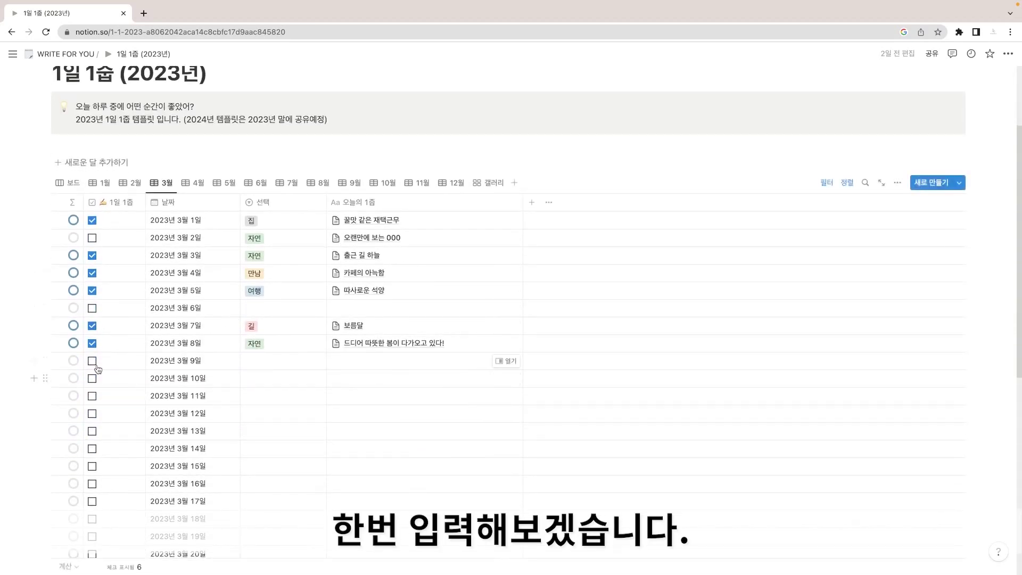
pyautogui.click(94, 380)
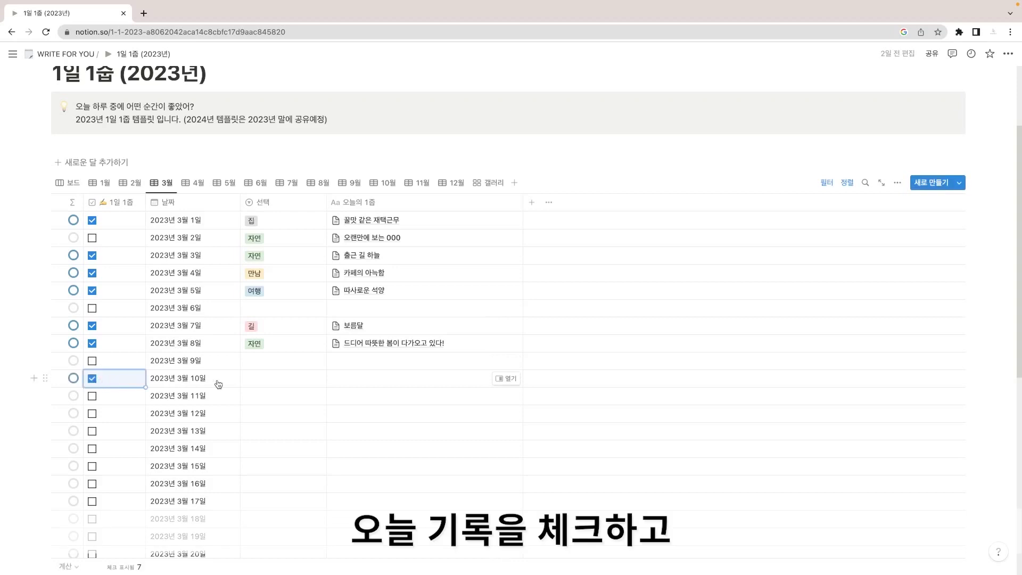
pyautogui.click(266, 379)
pyautogui.click(259, 444)
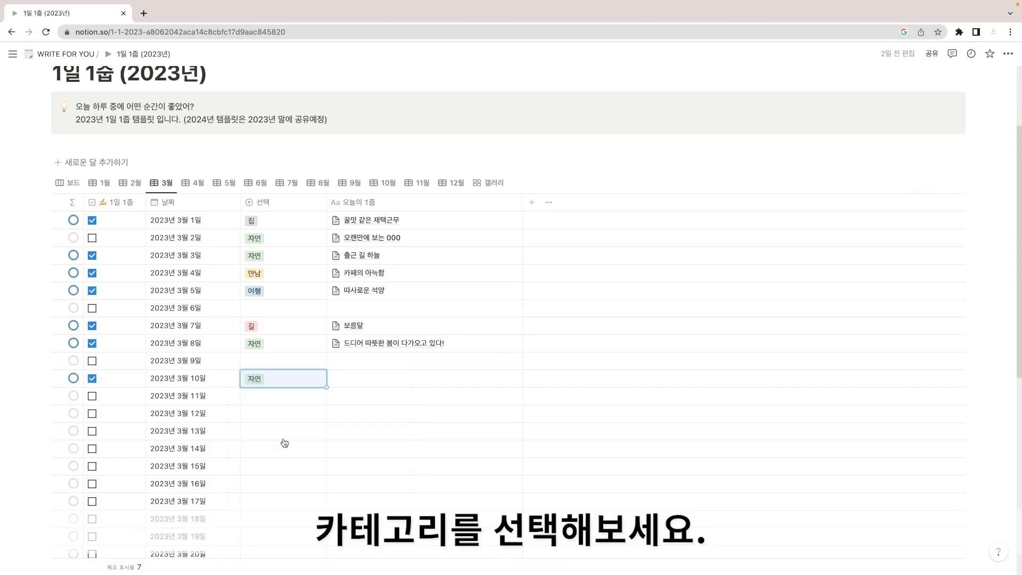
# Step: Enter "아침 러닝 시작" as the 오늘의 1줍 title of the 10 March 2023 record
pyautogui.click(361, 380)
pyautogui.write('애')
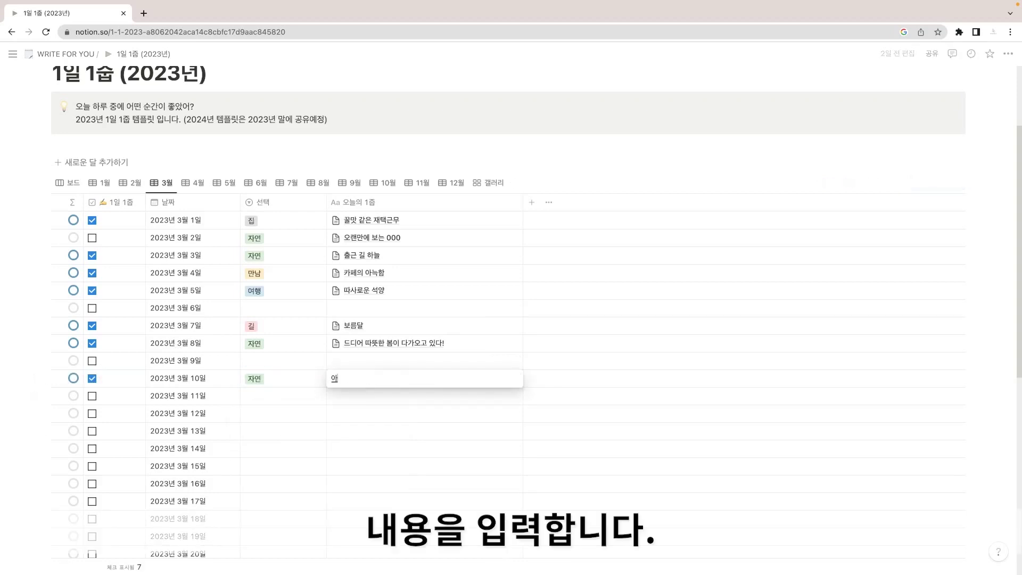
pyautogui.write('니')
pyautogui.write(' 러닝 시')
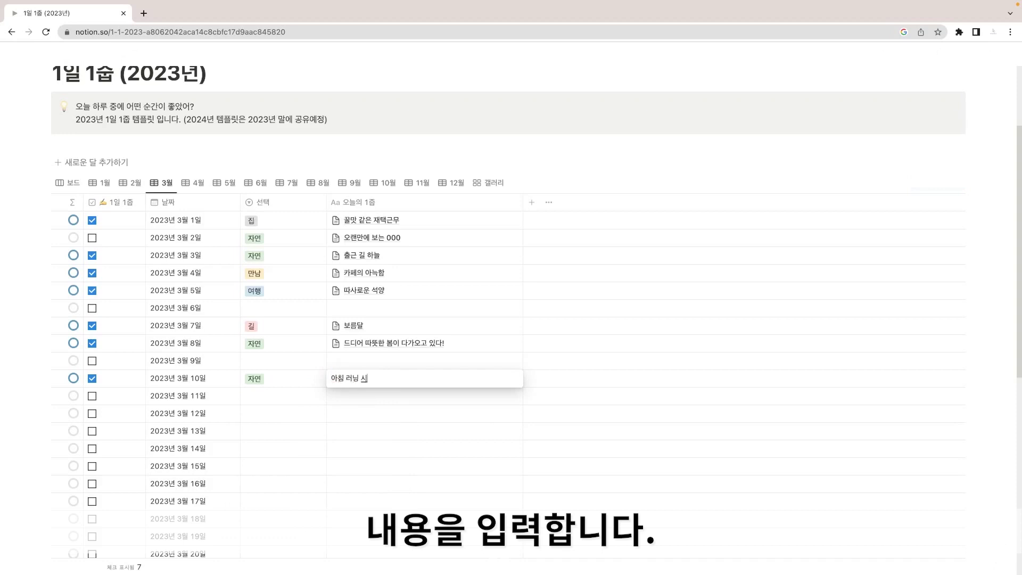
pyautogui.write('작')
pyautogui.click(375, 393)
# Step: Open the 아침 러닝 시작 record, insert an image block with an uploaded running photo, and close the record
pyautogui.click(501, 381)
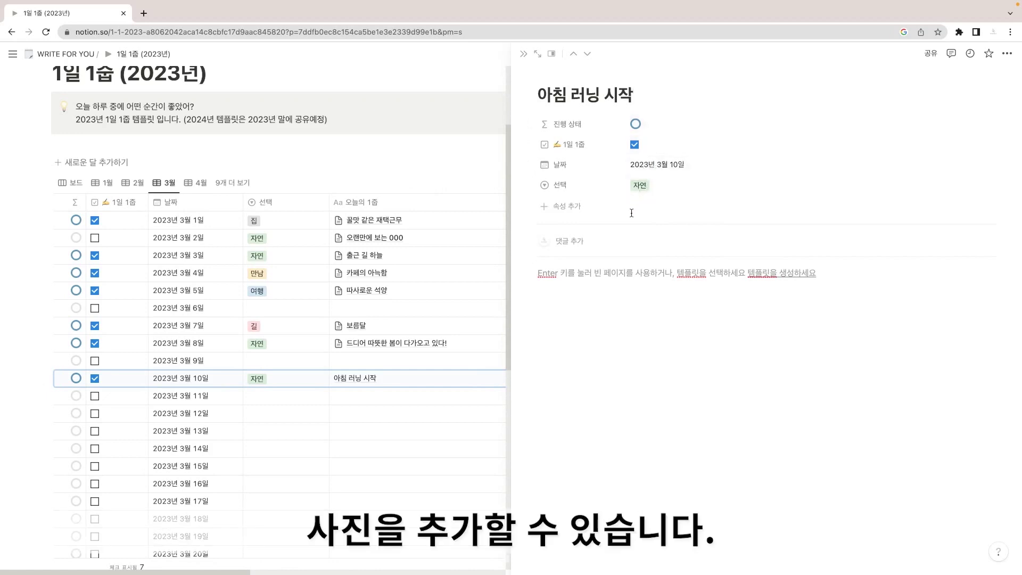
pyautogui.click(577, 274)
pyautogui.click(523, 273)
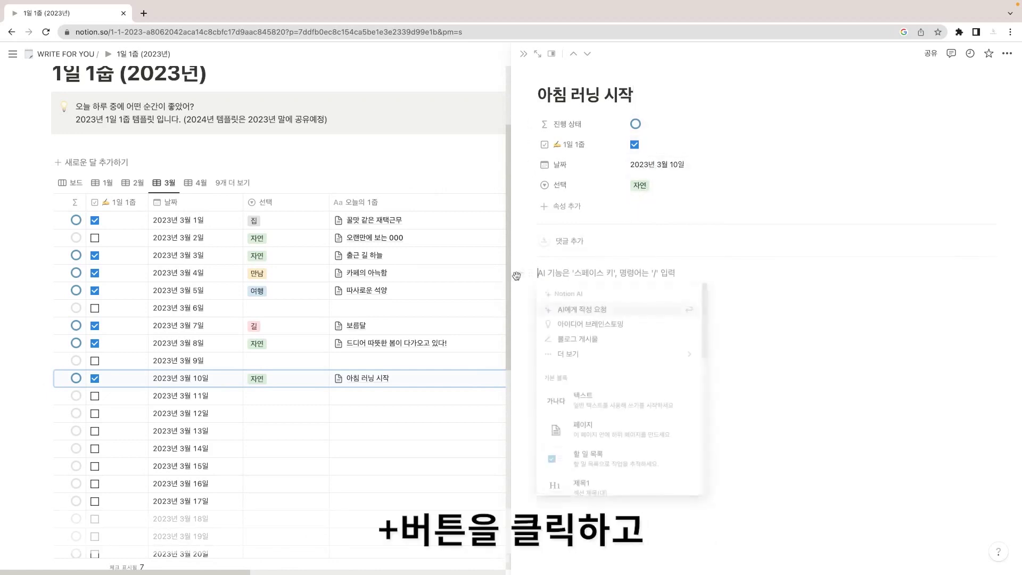
pyautogui.scroll(-10, 603, 372)
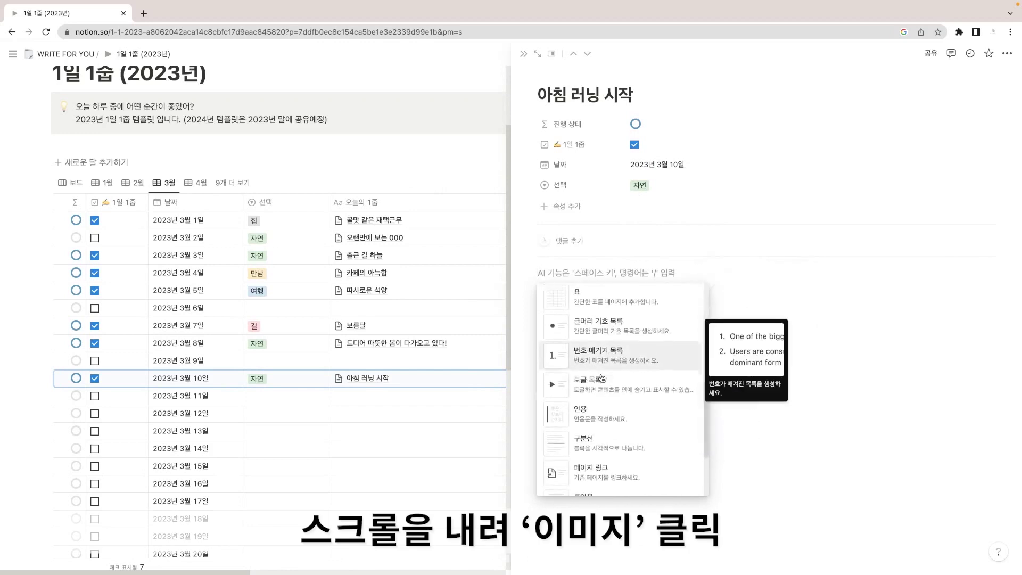
pyautogui.scroll(-1, 603, 378)
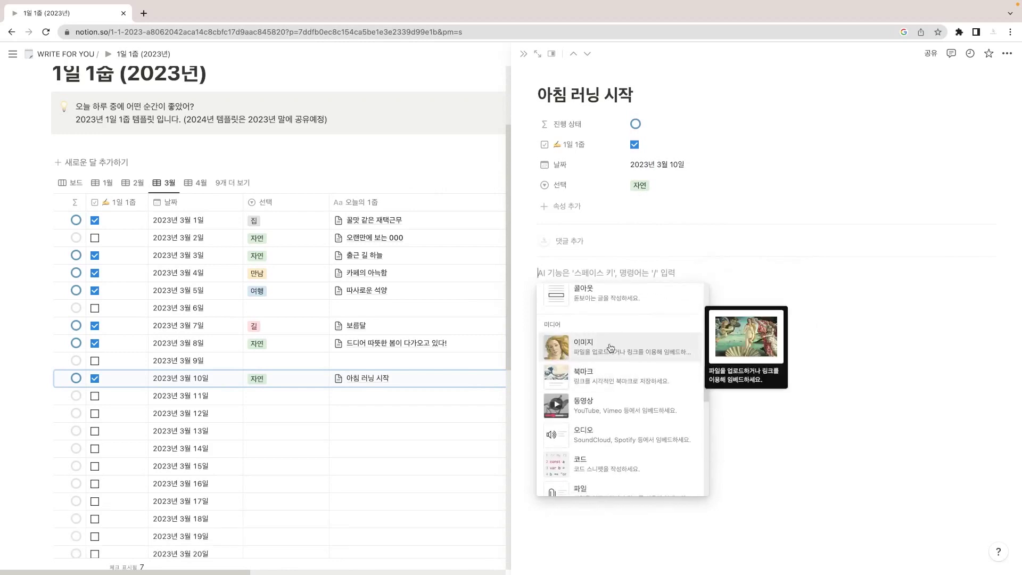
pyautogui.click(610, 348)
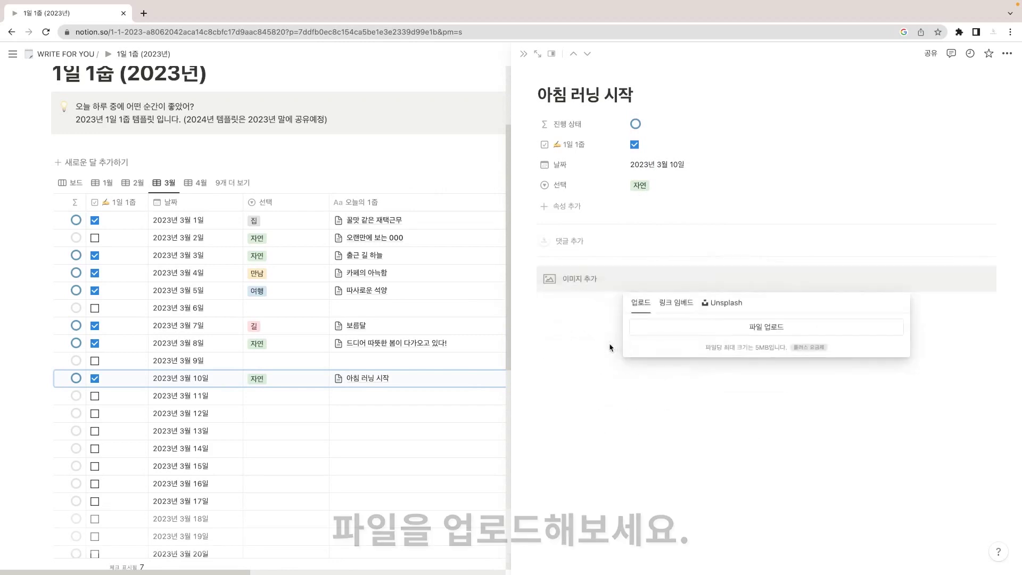
pyautogui.click(680, 334)
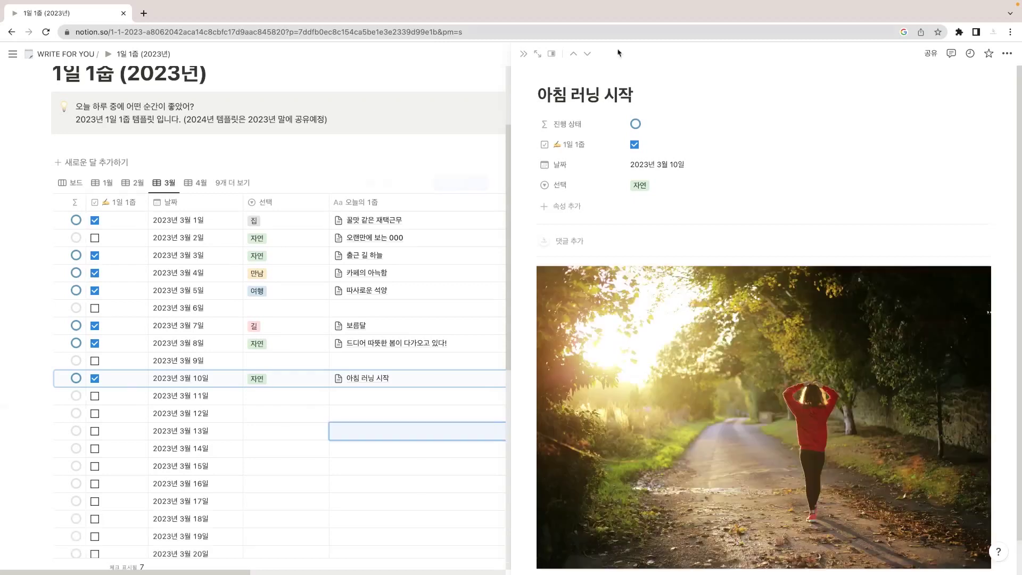
pyautogui.click(523, 54)
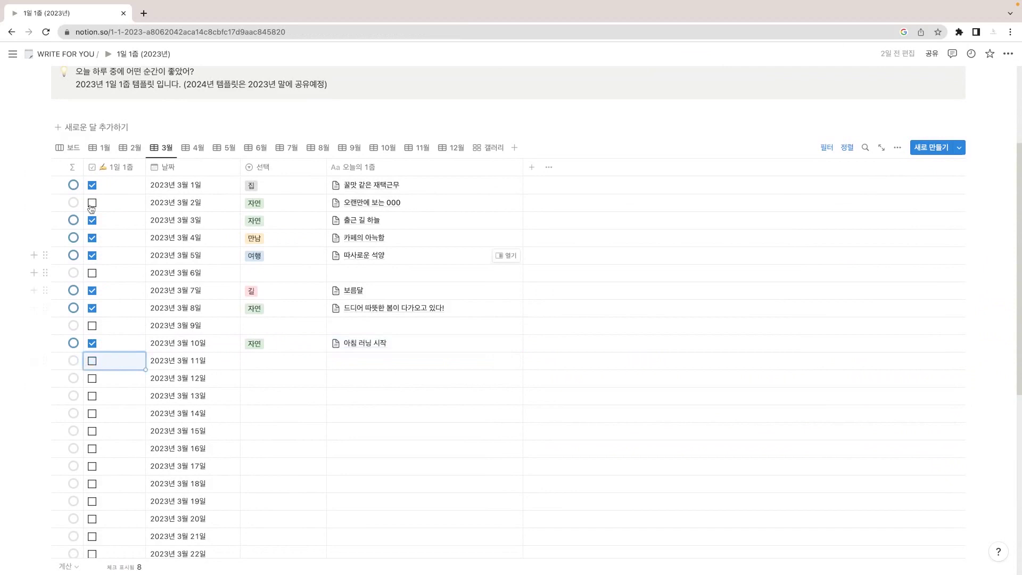
# Step: View the 1일 1줍 records as a board grouped by category and as a photo gallery
pyautogui.click(77, 147)
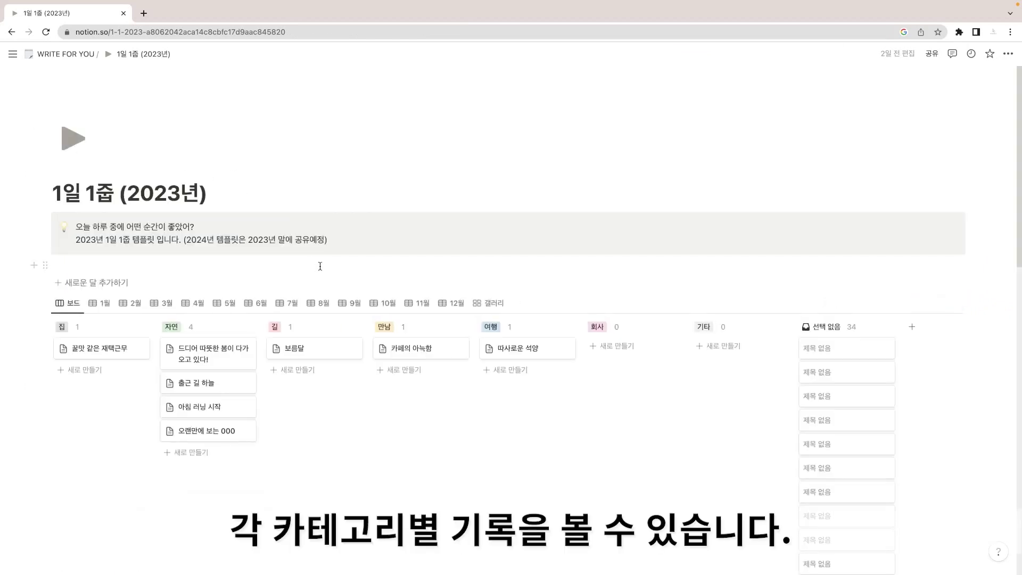
pyautogui.scroll(-2, 322, 329)
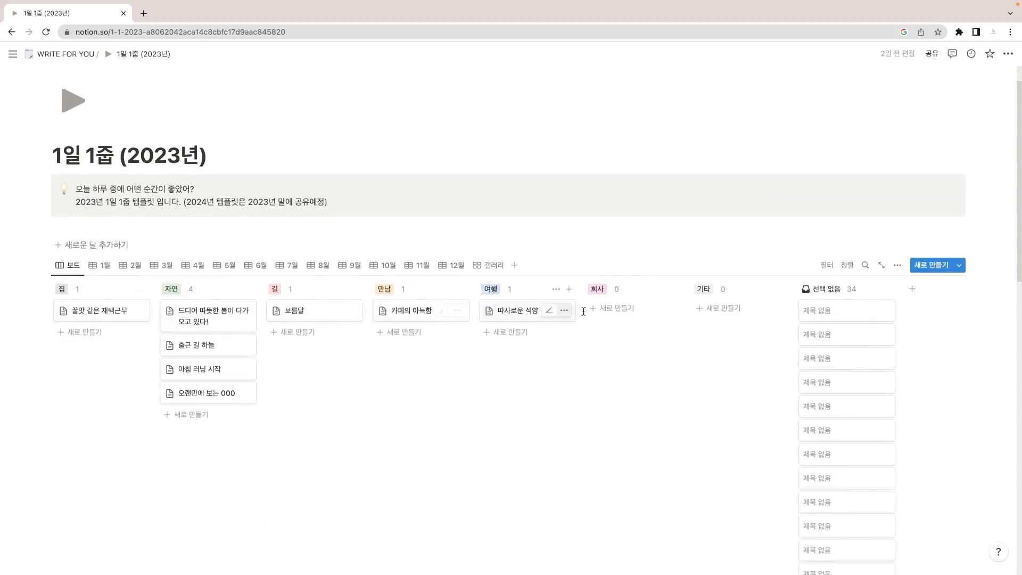
pyautogui.click(488, 266)
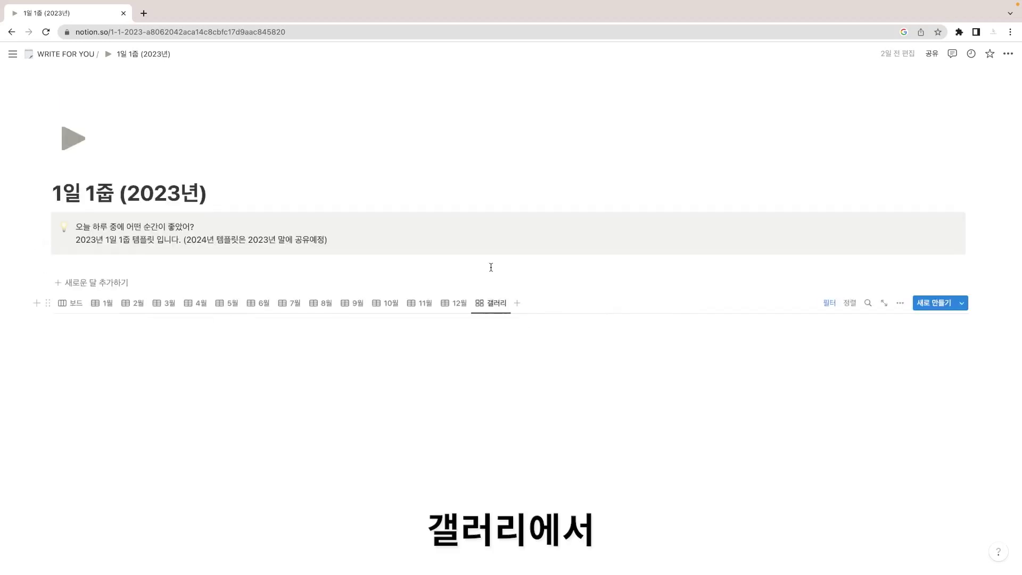
pyautogui.scroll(-2, 213, 346)
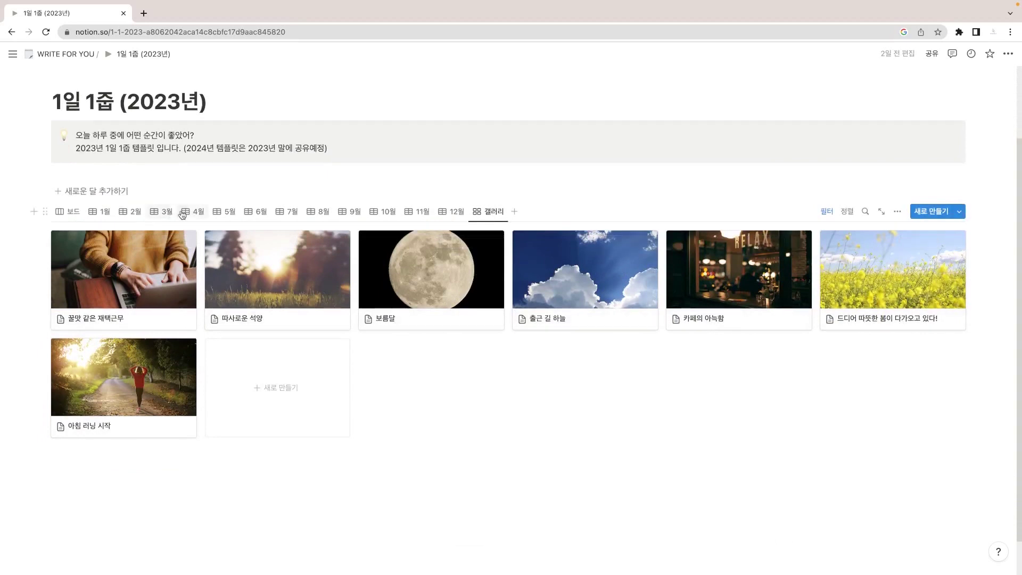
# Step: Add a new record to the 4월 table and set its date to 2 April 2023
pyautogui.click(196, 213)
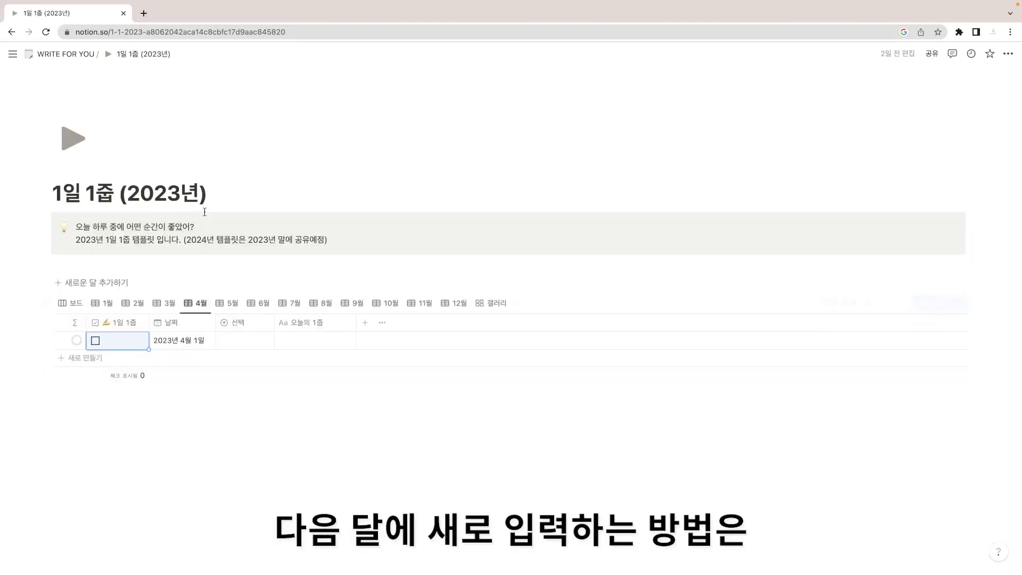
pyautogui.click(75, 359)
pyautogui.press('Escape')
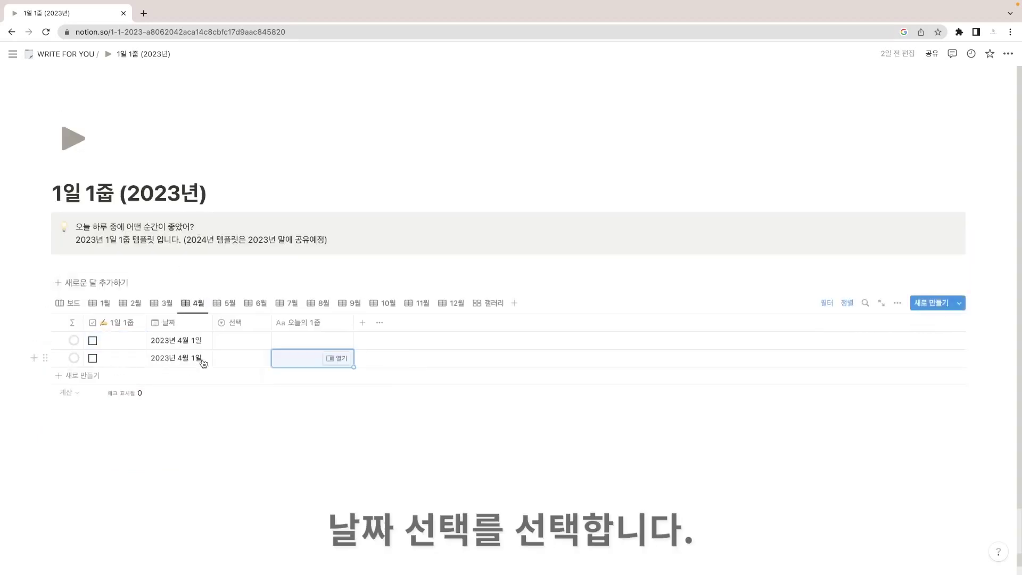
pyautogui.click(201, 360)
pyautogui.click(167, 161)
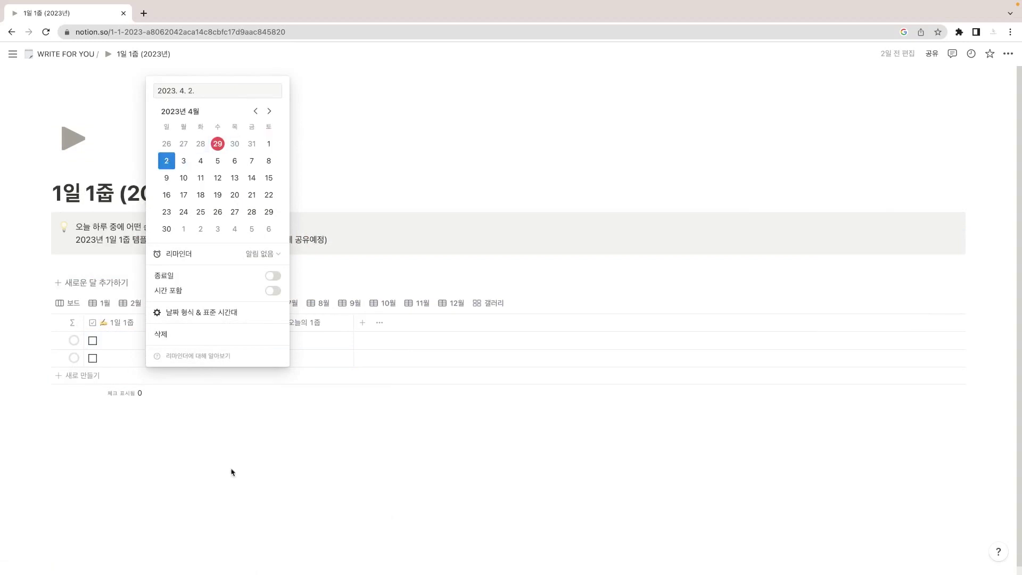
pyautogui.click(271, 408)
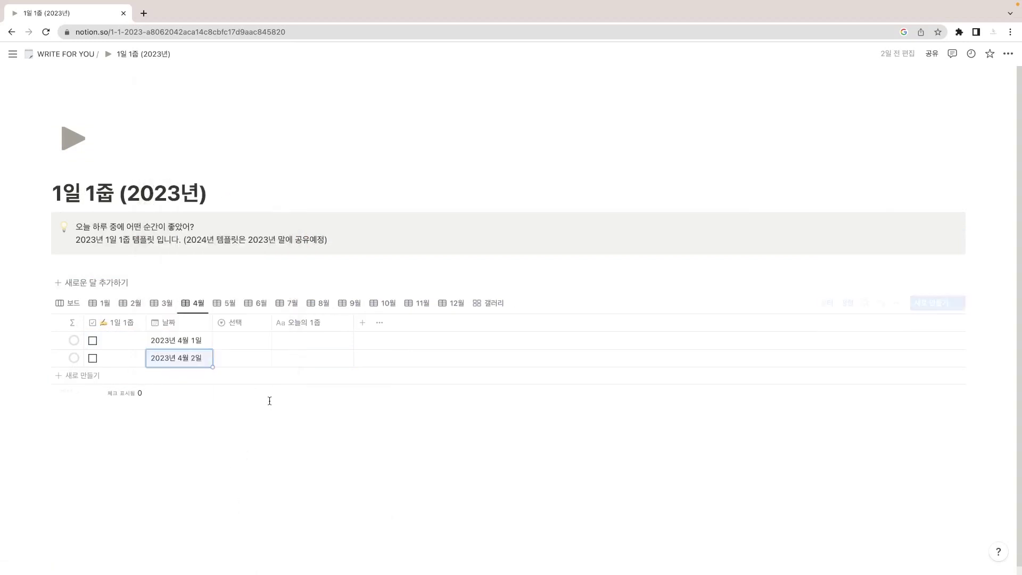
# Step: Tick the 2 April 2023 record, set its category to 길 and title it "출근길 풍경"
pyautogui.click(92, 359)
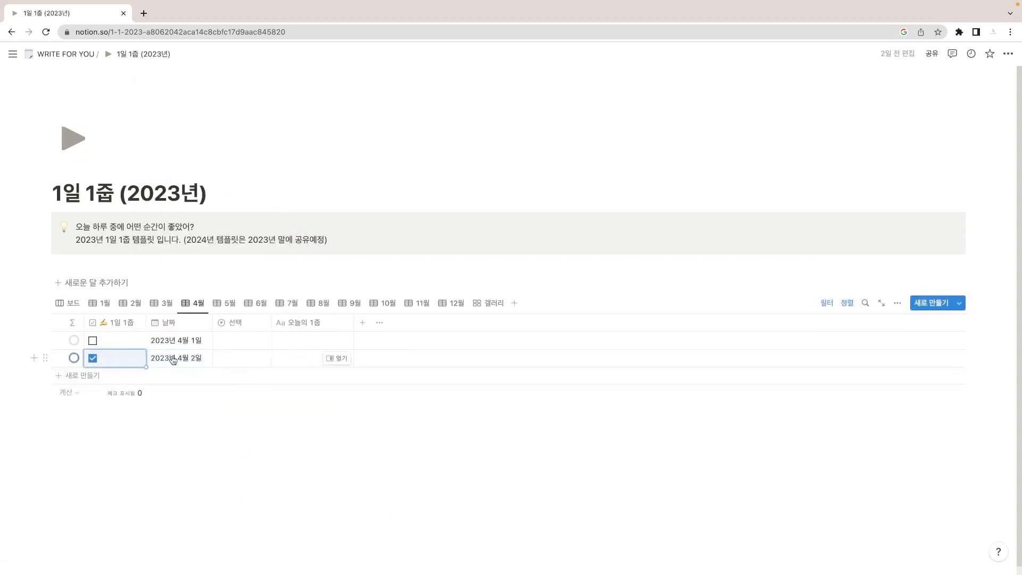
pyautogui.click(253, 360)
pyautogui.click(251, 453)
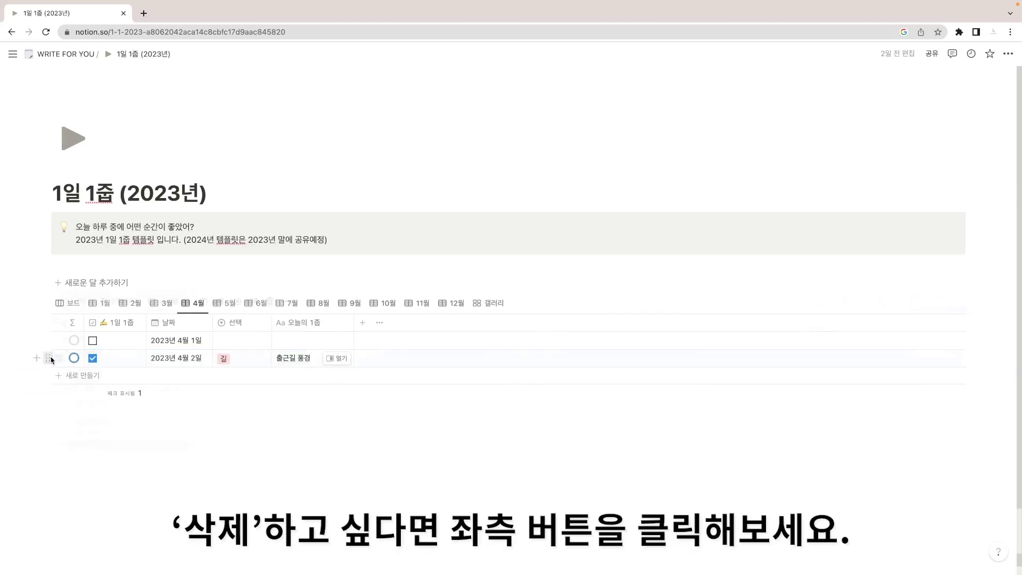
# Step: Delete the 출근길 풍경 record from the 4월 table
pyautogui.click(49, 358)
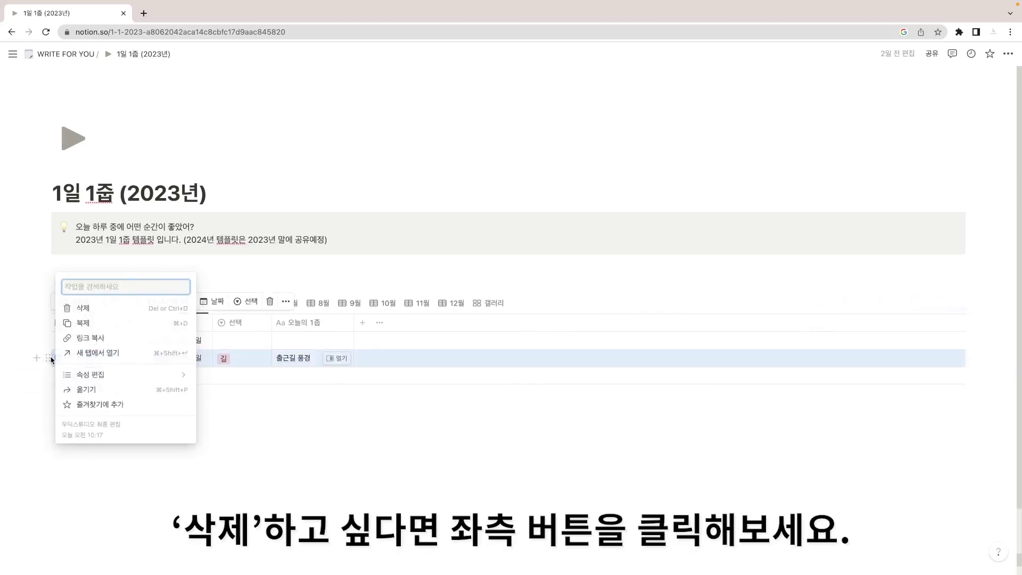
pyautogui.click(83, 308)
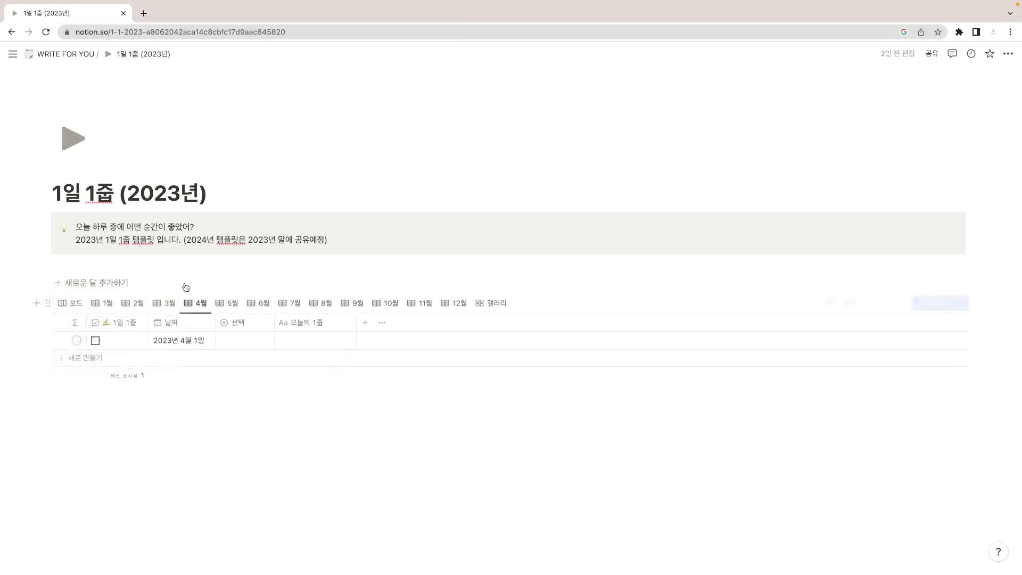
# Step: Check the records in the 3월 table, return to the WRITE FOR YOU page and open its 생각 정리 page
pyautogui.click(165, 303)
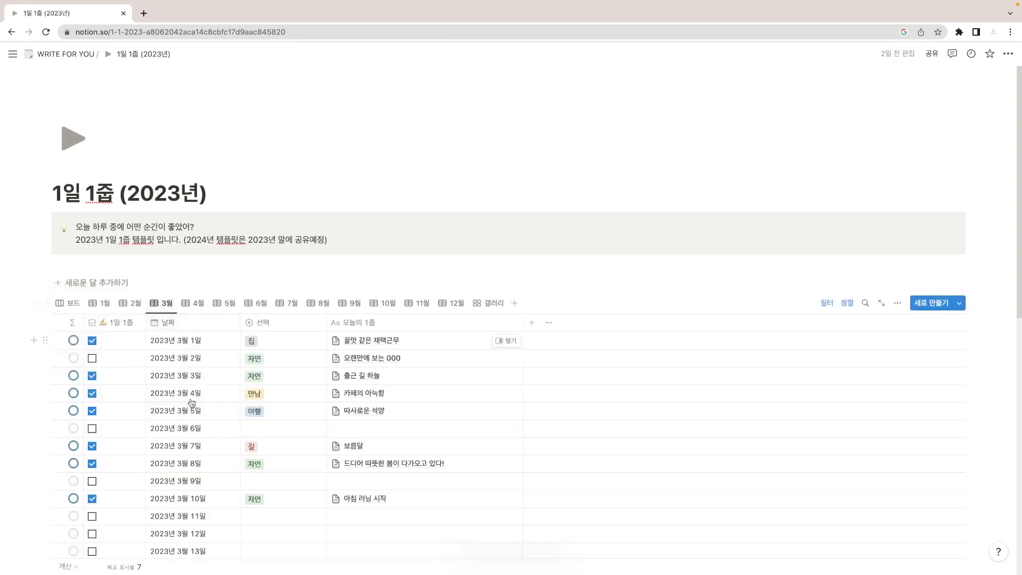
pyautogui.scroll(-10, 191, 402)
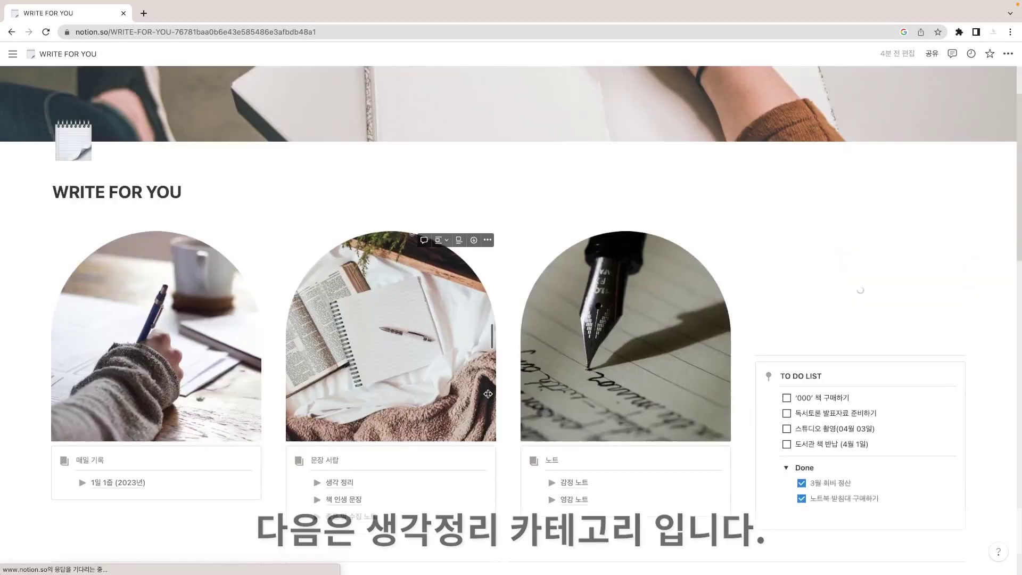
pyautogui.scroll(-3, 420, 411)
pyautogui.click(344, 405)
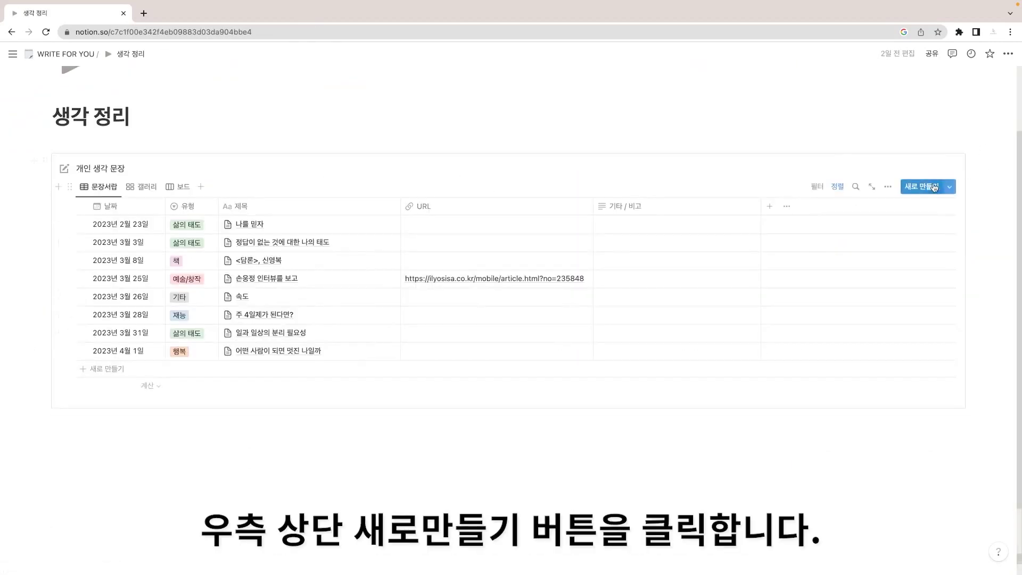
# Step: Add a record titled "행복에 대하여" to the 개인 생각 문장 table and set its date to 29 March 2023
pyautogui.click(930, 187)
pyautogui.write('행')
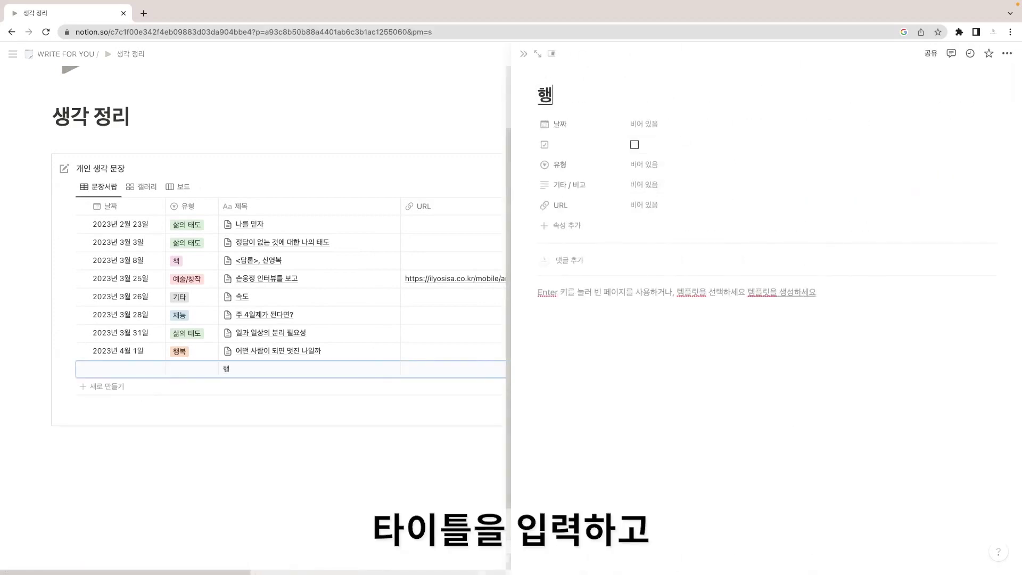
pyautogui.write('복에 대하여')
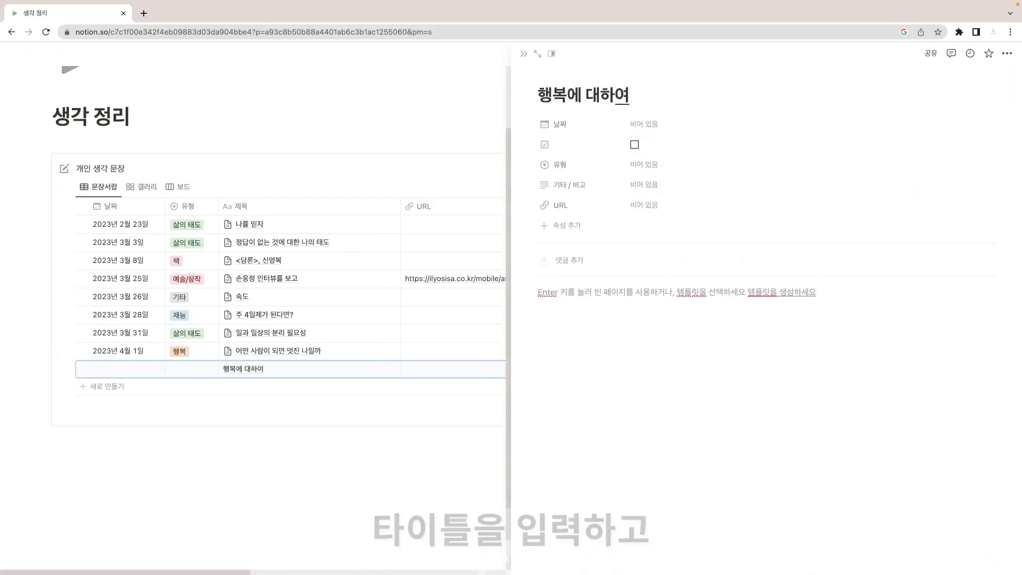
pyautogui.click(682, 128)
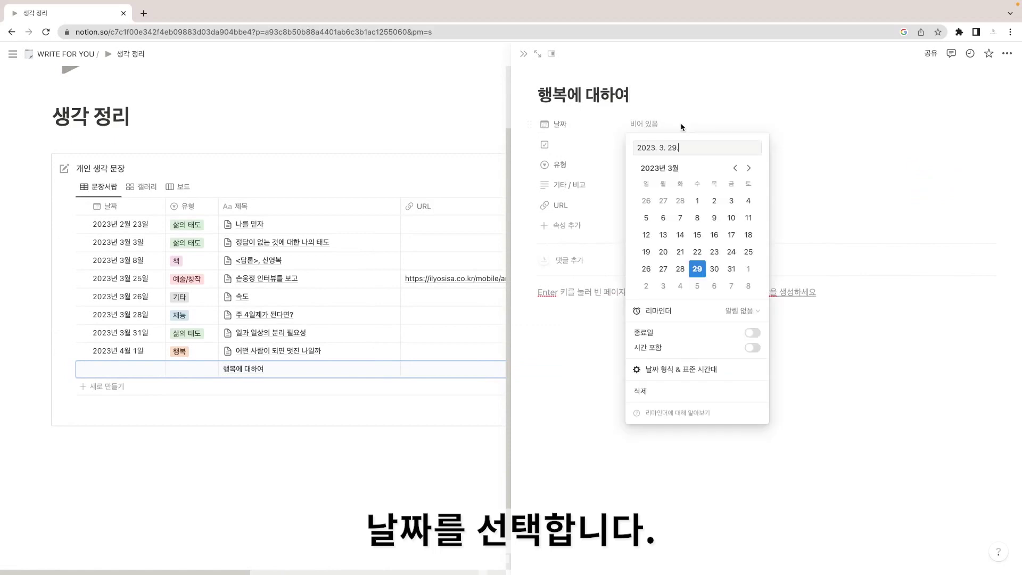
pyautogui.click(697, 269)
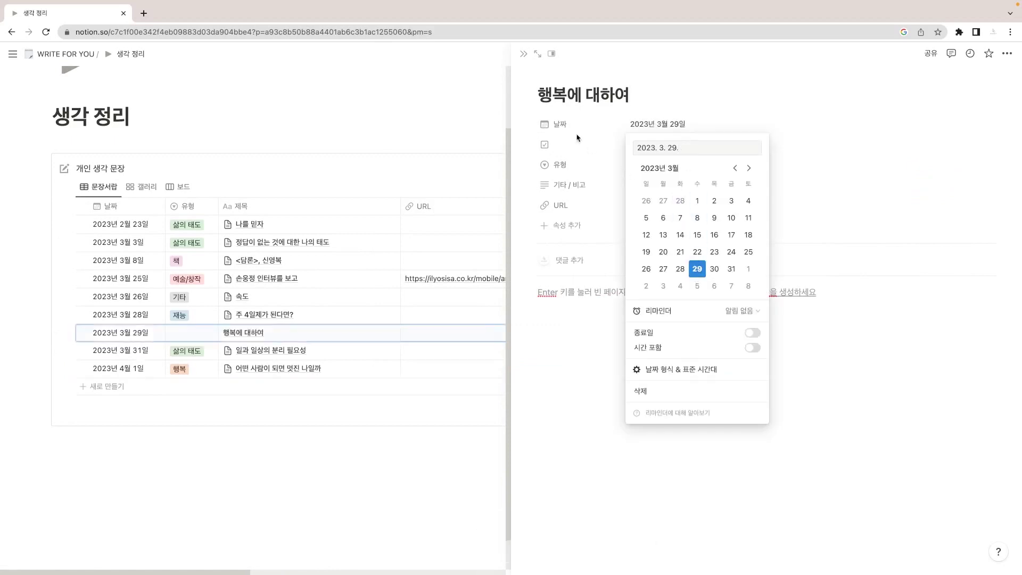
# Step: Set the 행복에 대하여 record's 유형 to 행복 and write "하루하루 의미있게 사는 방법" in its page body
pyautogui.click(629, 143)
pyautogui.click(645, 165)
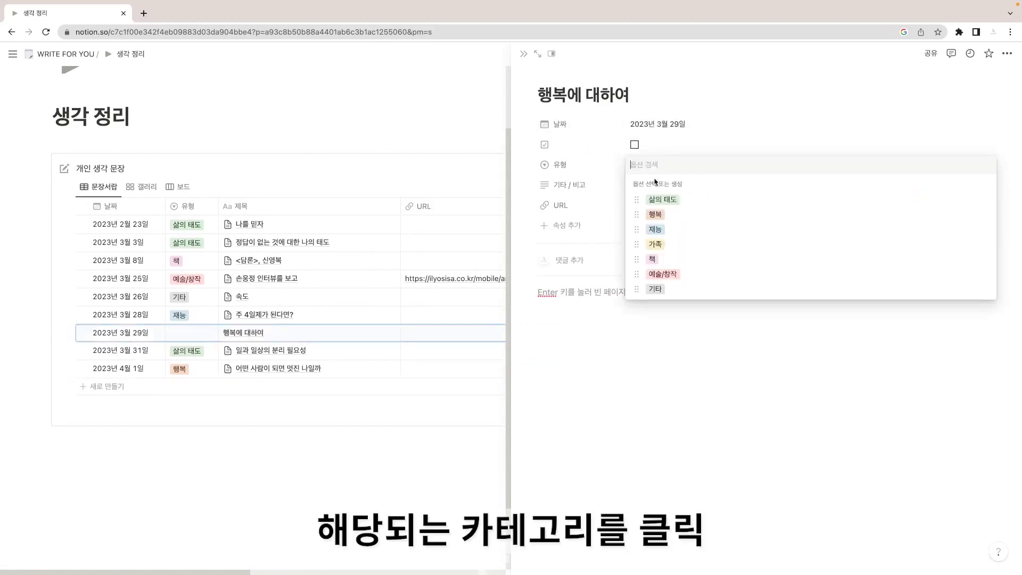
pyautogui.click(702, 215)
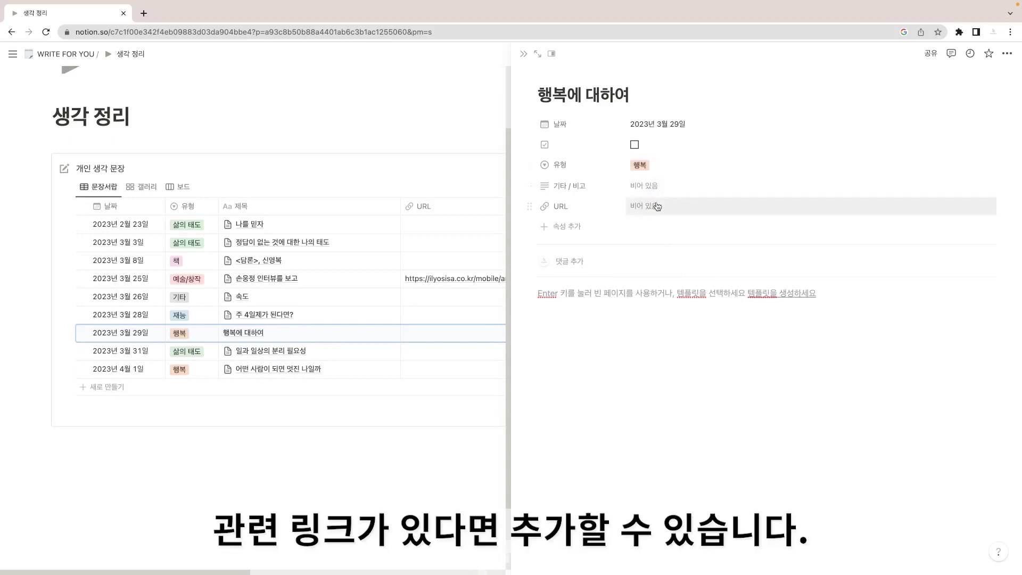
pyautogui.click(607, 296)
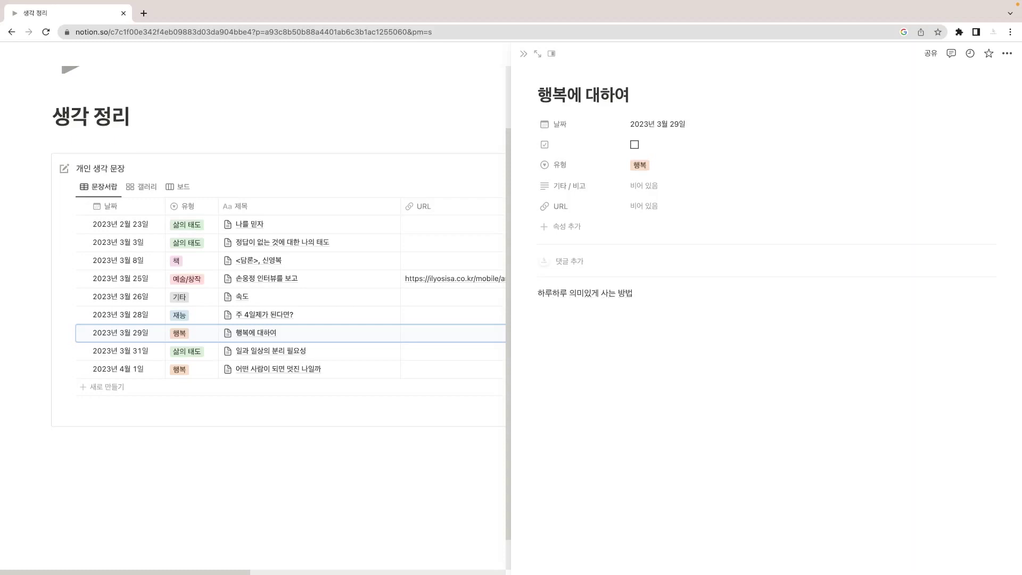
pyautogui.click(424, 497)
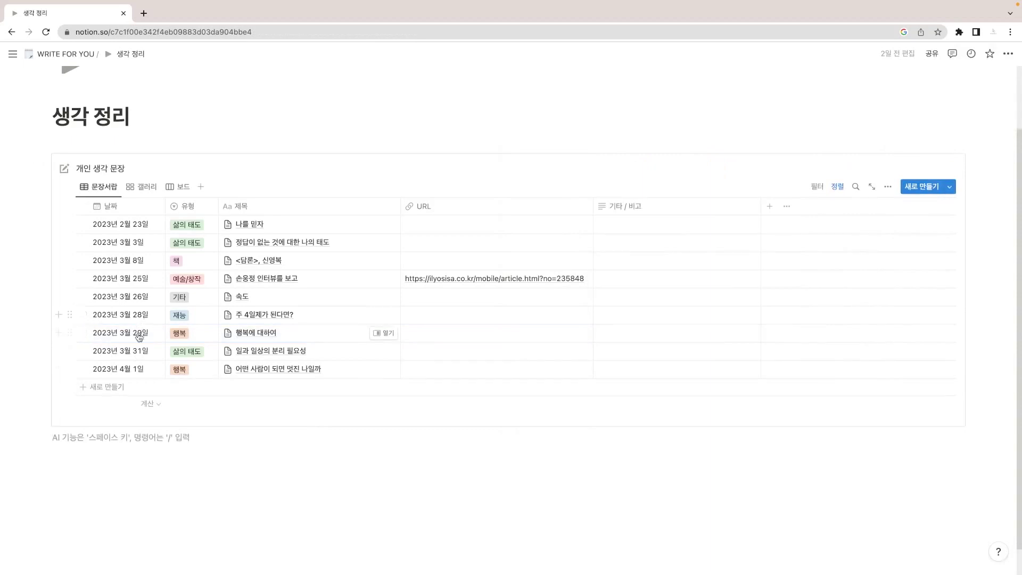
# Step: View 개인 생각 문장 as a gallery and a board, and open the 책 인생 문장 page from WRITE FOR YOU
pyautogui.click(142, 186)
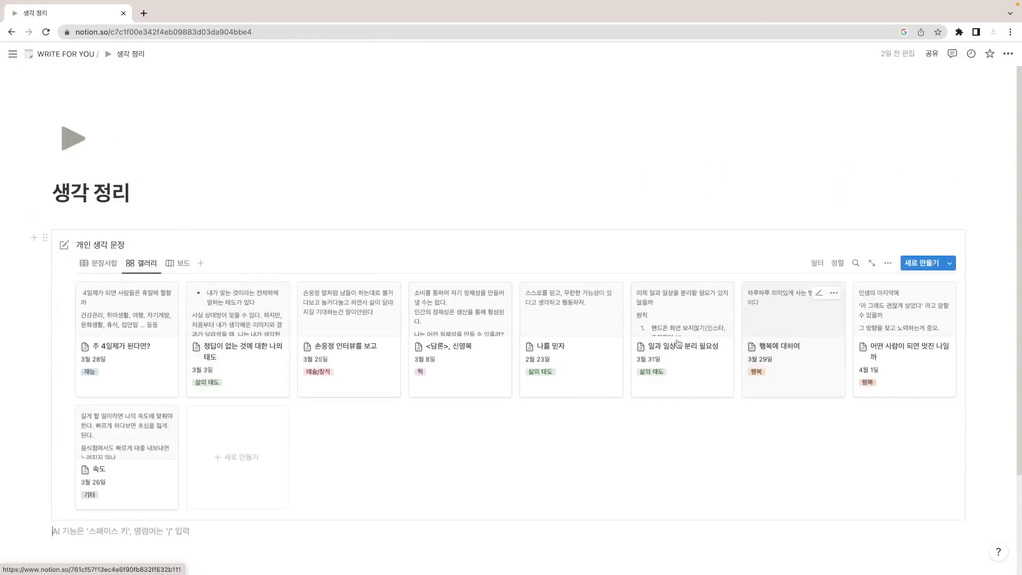
pyautogui.click(180, 264)
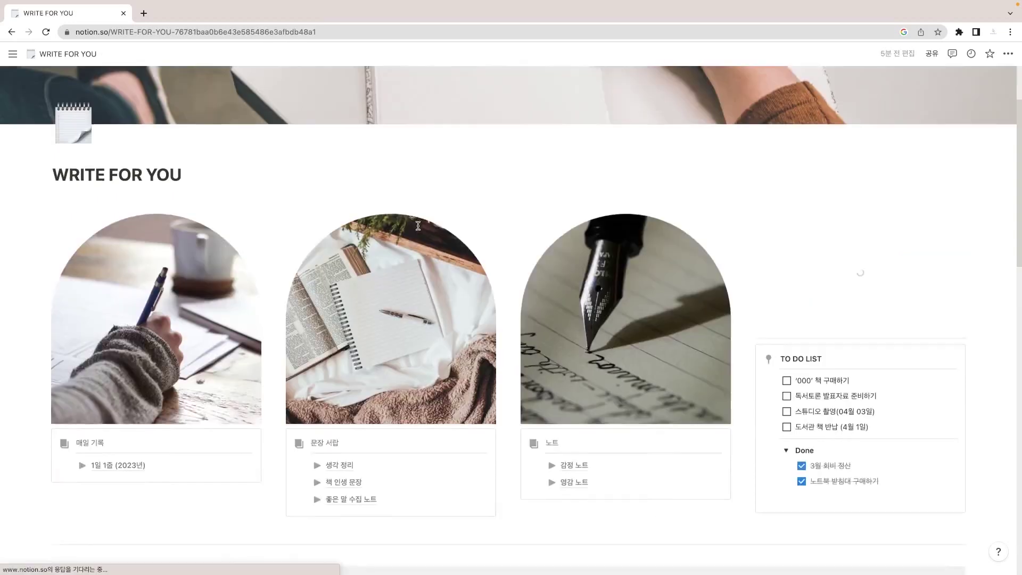
pyautogui.scroll(-3, 404, 294)
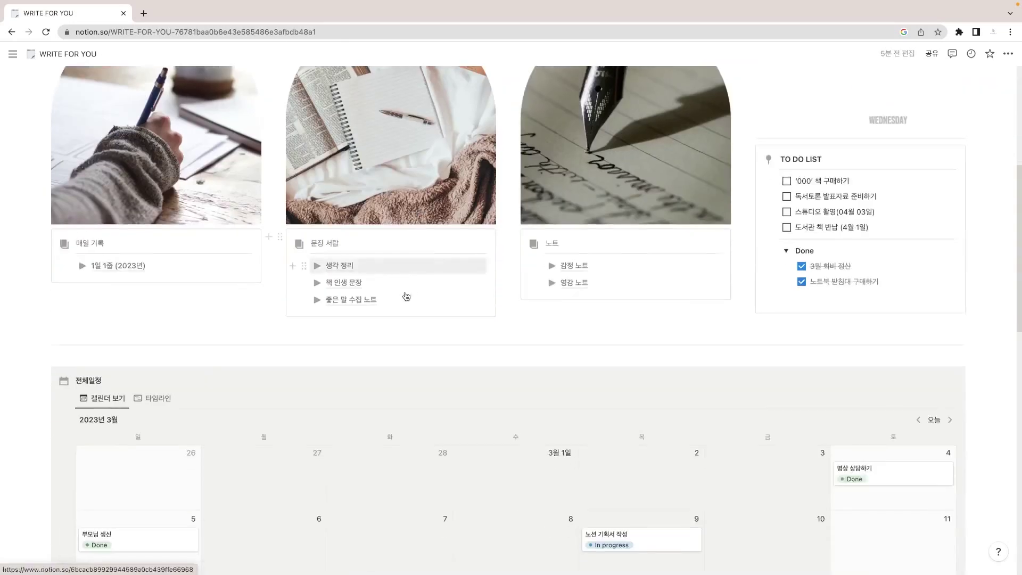
pyautogui.click(345, 283)
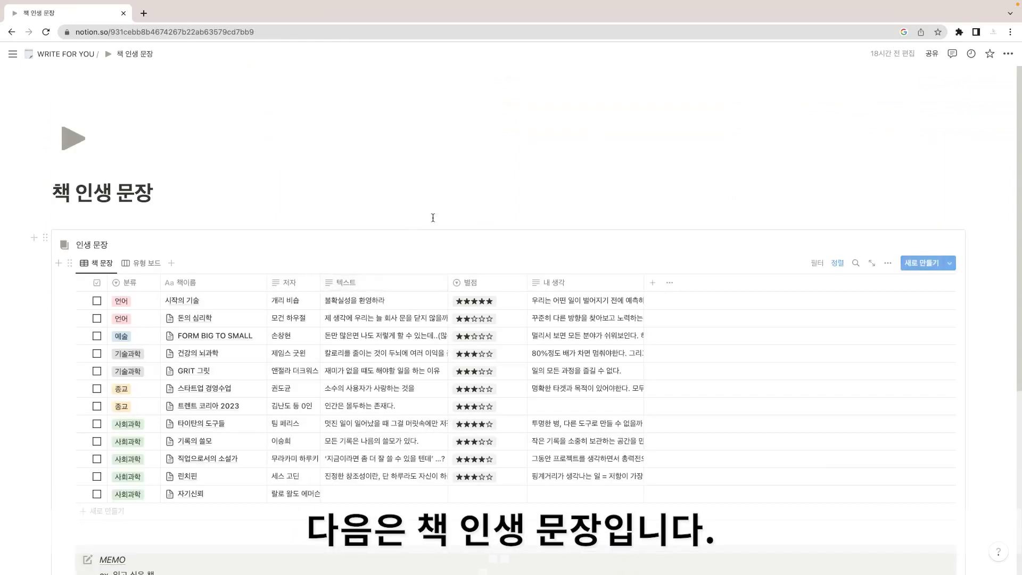
# Step: Add a row to the 인생 문장 table with the category 종교 and the book name "000을 하라"
pyautogui.scroll(-2, 419, 220)
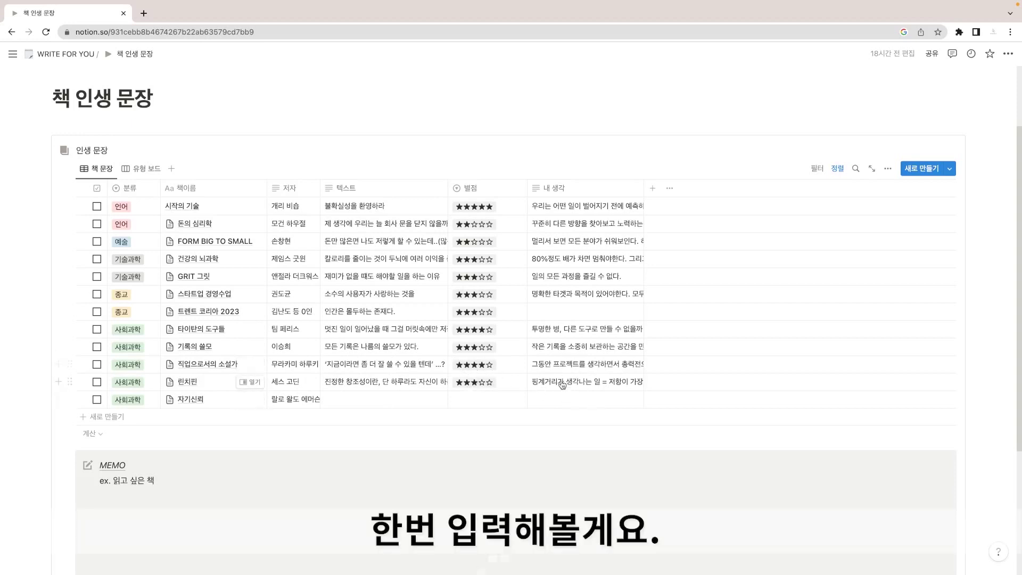
pyautogui.click(110, 412)
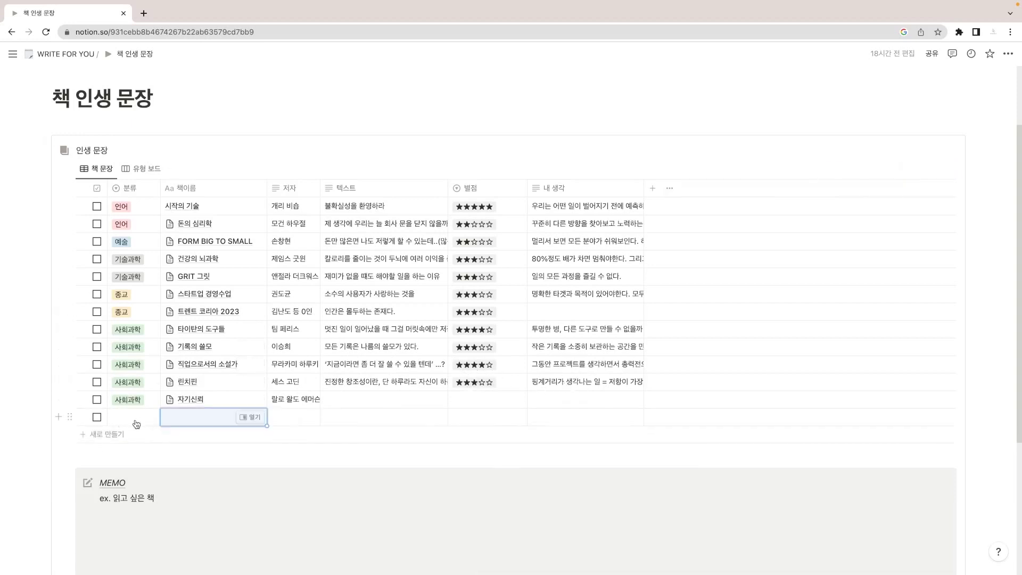
pyautogui.click(135, 420)
pyautogui.click(140, 367)
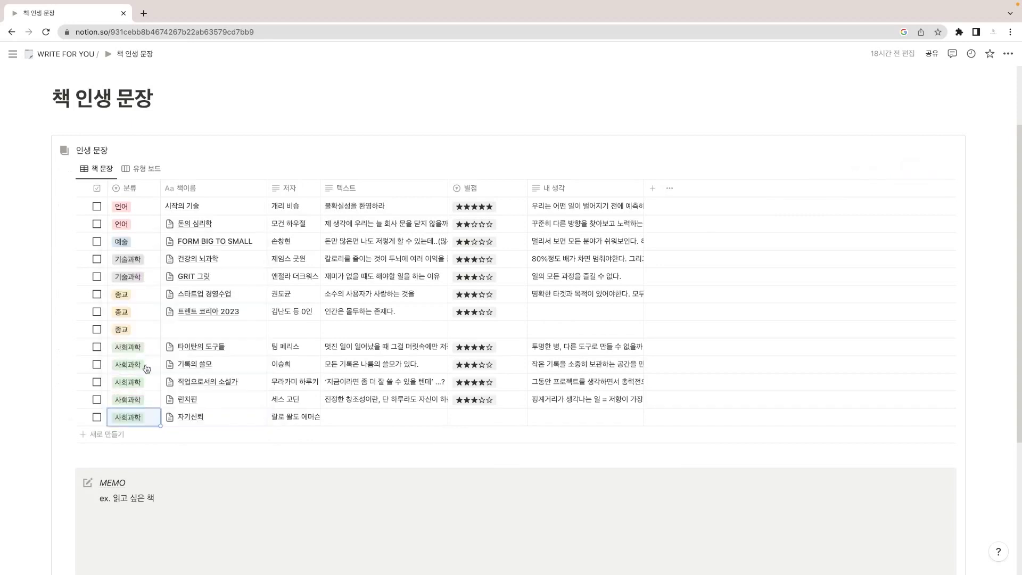
pyautogui.click(213, 329)
pyautogui.write('000을 하라')
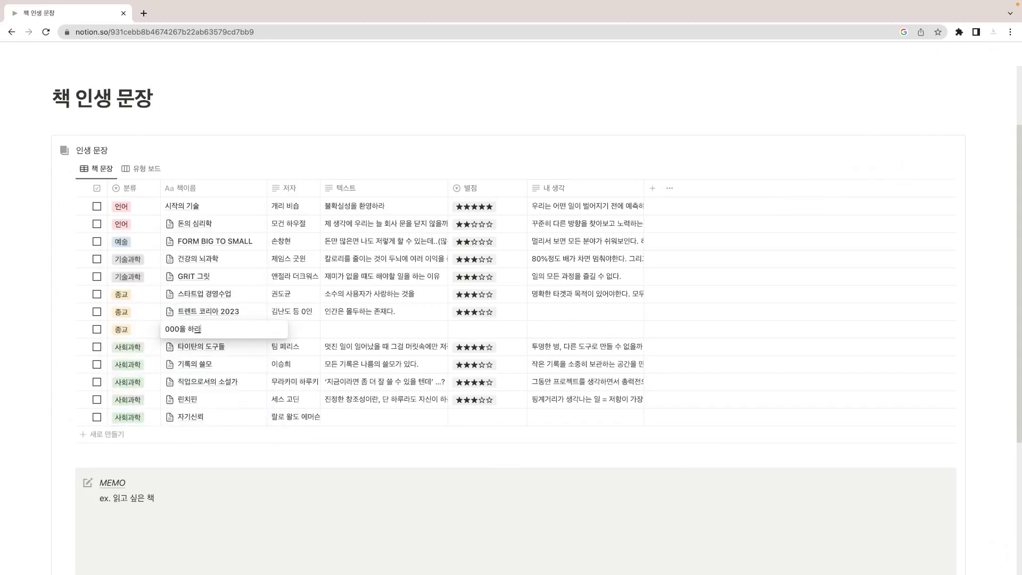
# Step: For the 000을 하라 book, enter "000" as the author and "삶이란 00이다" as the 텍스트
pyautogui.click(298, 327)
pyautogui.write('000')
pyautogui.press('Return')
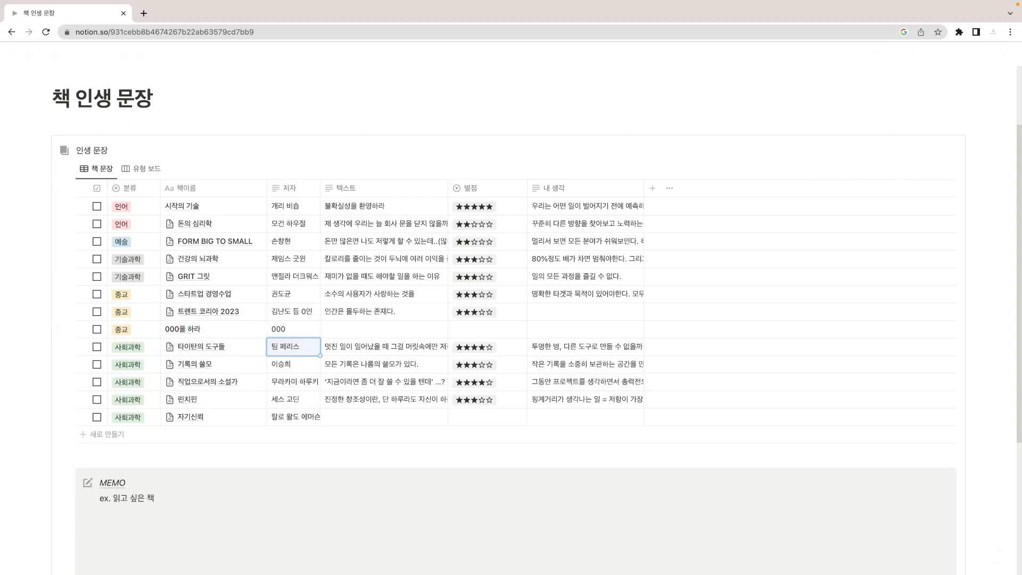
pyautogui.click(359, 329)
pyautogui.write('샐')
pyautogui.write('이란 00이다')
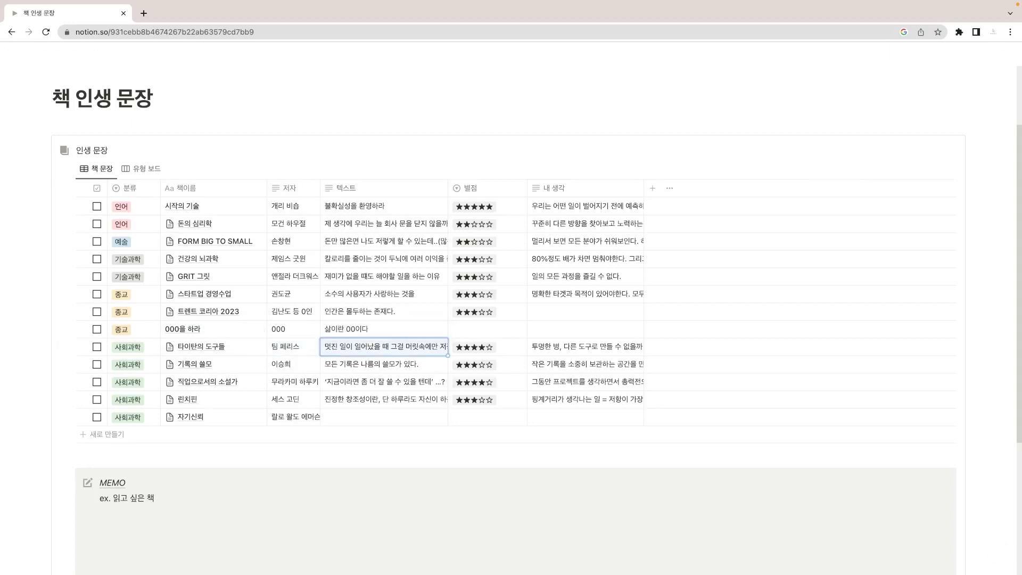
# Step: Give the 000을 하라 book three stars and the 내 생각 text "~~~0000", and clear the 00 test line from MEMO
pyautogui.click(479, 330)
pyautogui.click(482, 414)
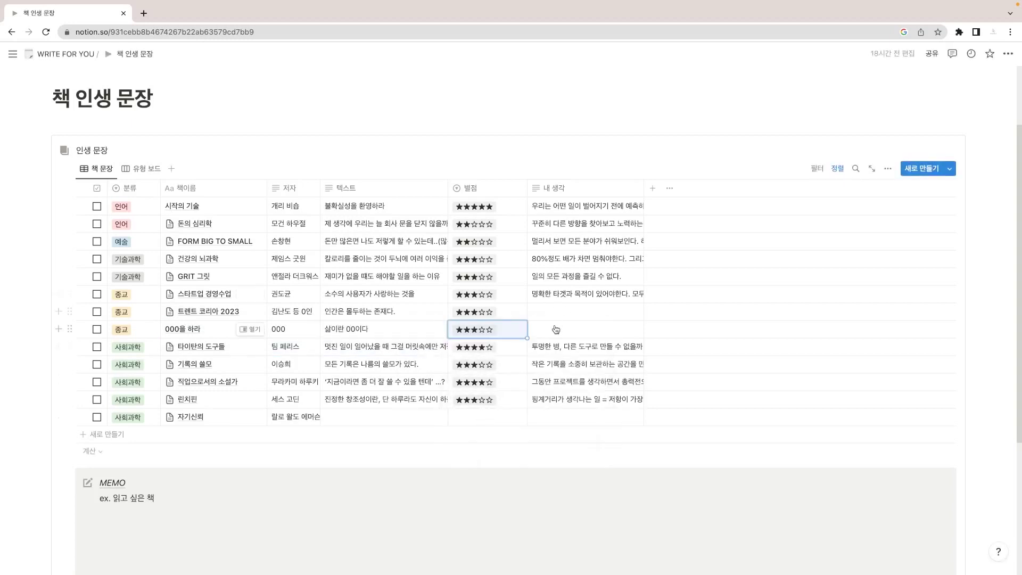
pyautogui.click(554, 329)
pyautogui.write('~~~0000')
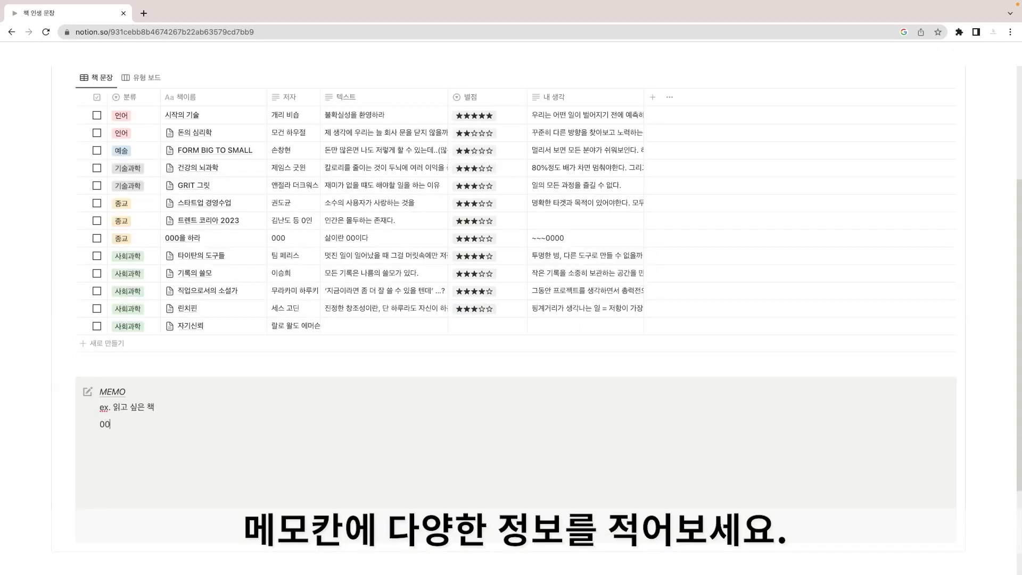
pyautogui.press('BackSpace')
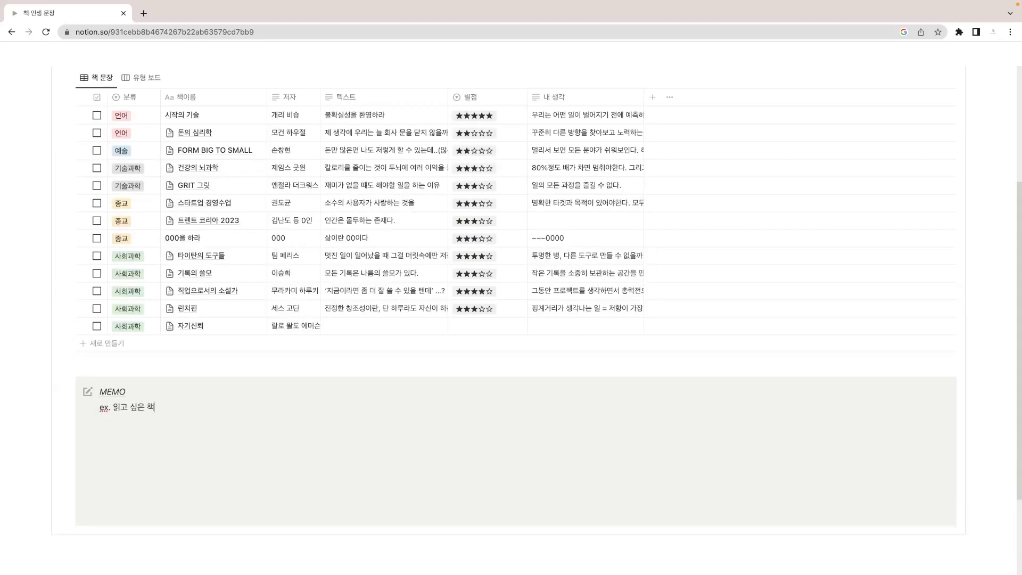
# Step: View the books in the 유형 보드 view and open the 좋은 말 수집 노트 page from WRITE FOR YOU
pyautogui.scroll(3, 145, 163)
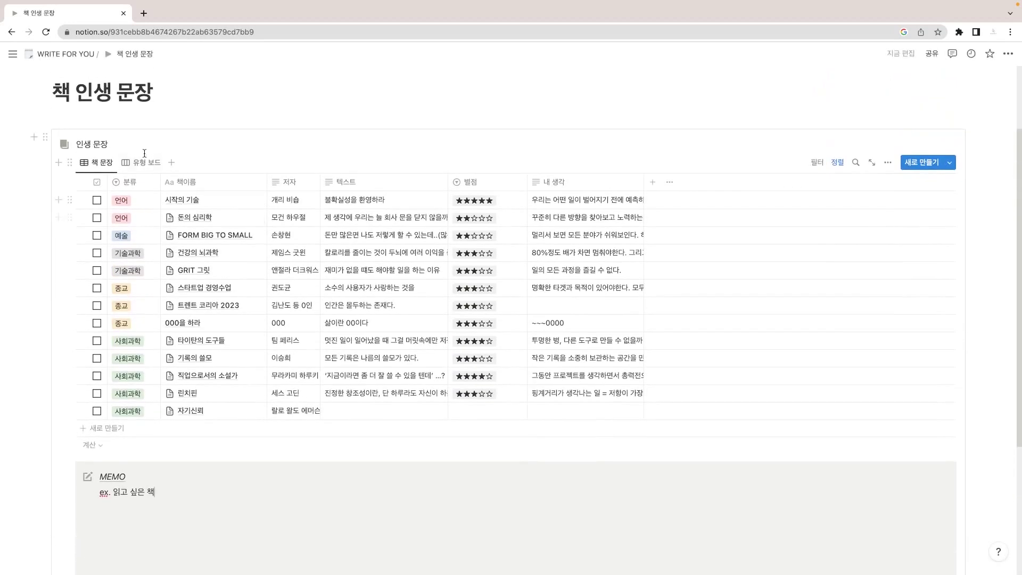
pyautogui.click(145, 164)
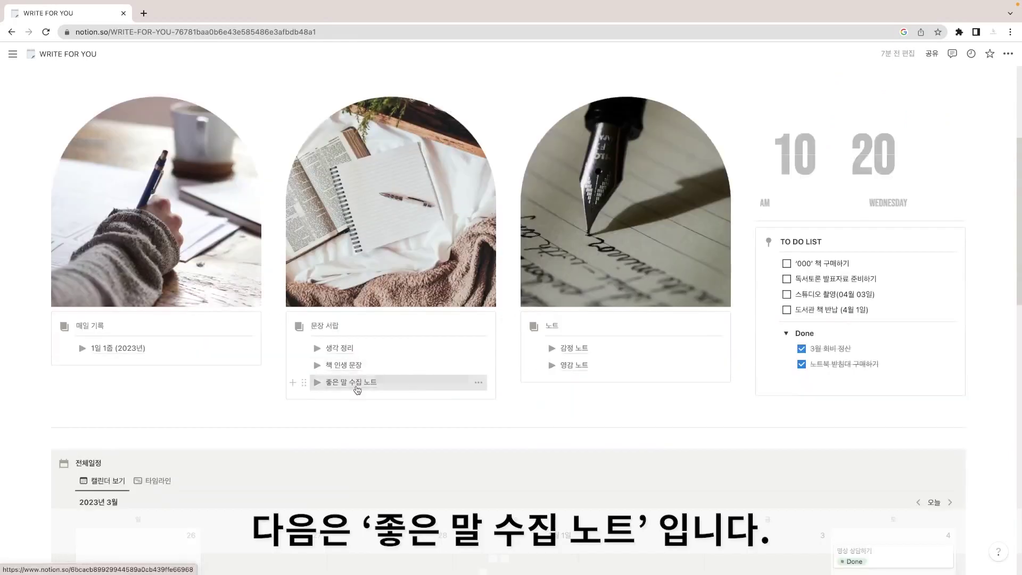
pyautogui.click(354, 383)
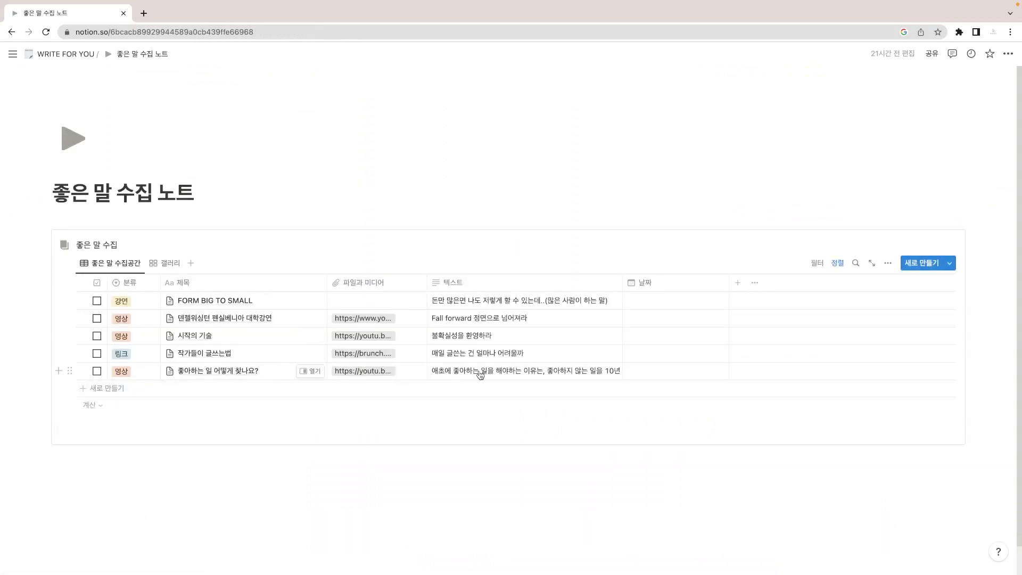
# Step: Open the 덴젤워싱턴 펜실베니아 대학강연 record and check its saved 파일과 미디어 link
pyautogui.click(309, 319)
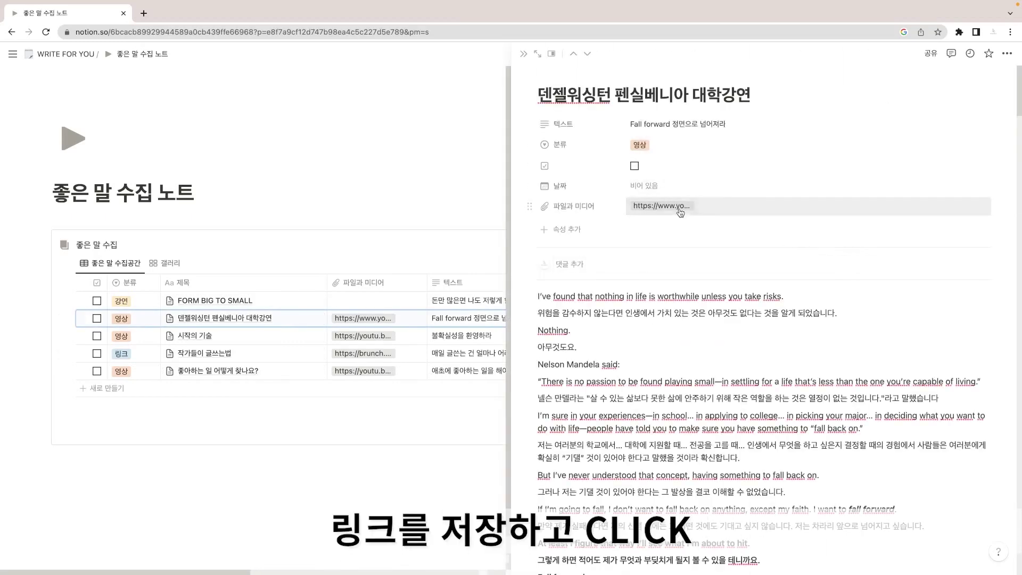
pyautogui.click(734, 209)
pyautogui.click(734, 209)
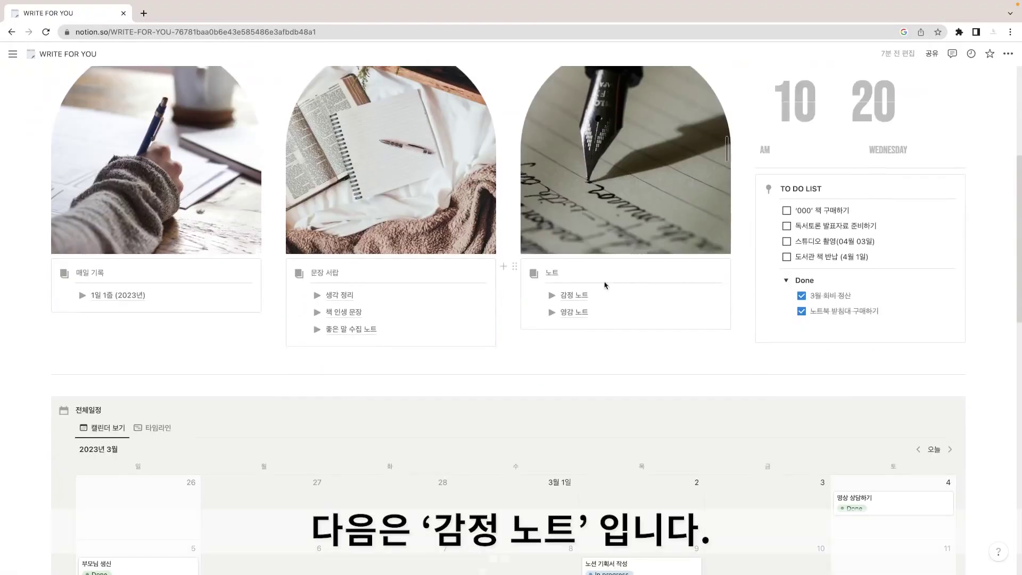
# Step: Open the 감정 노트 page in table view and check the 유형 and 정도 options of the 29 March 2023 record
pyautogui.click(578, 294)
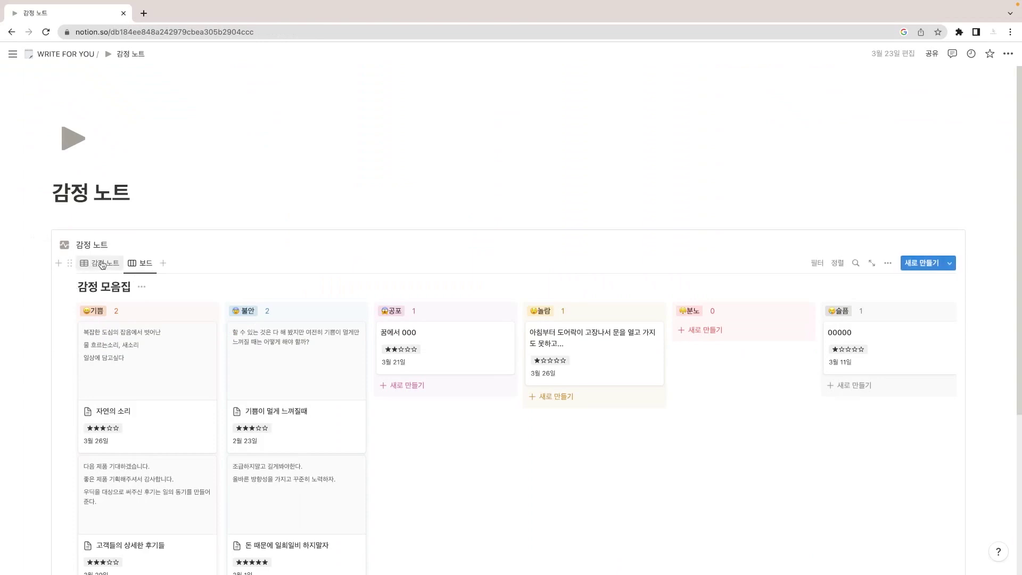
pyautogui.click(103, 265)
pyautogui.click(229, 411)
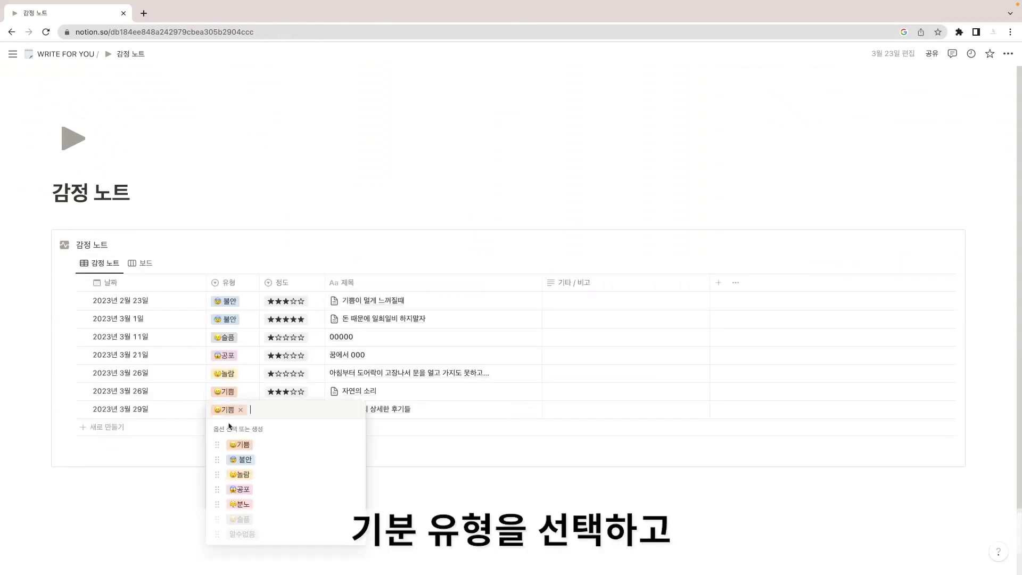
pyautogui.press('Escape')
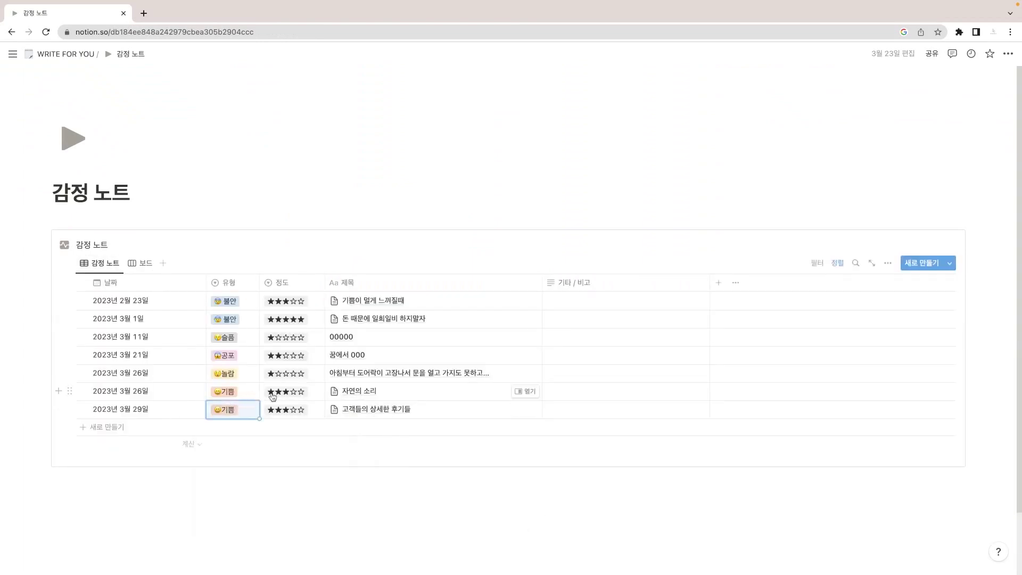
pyautogui.click(287, 409)
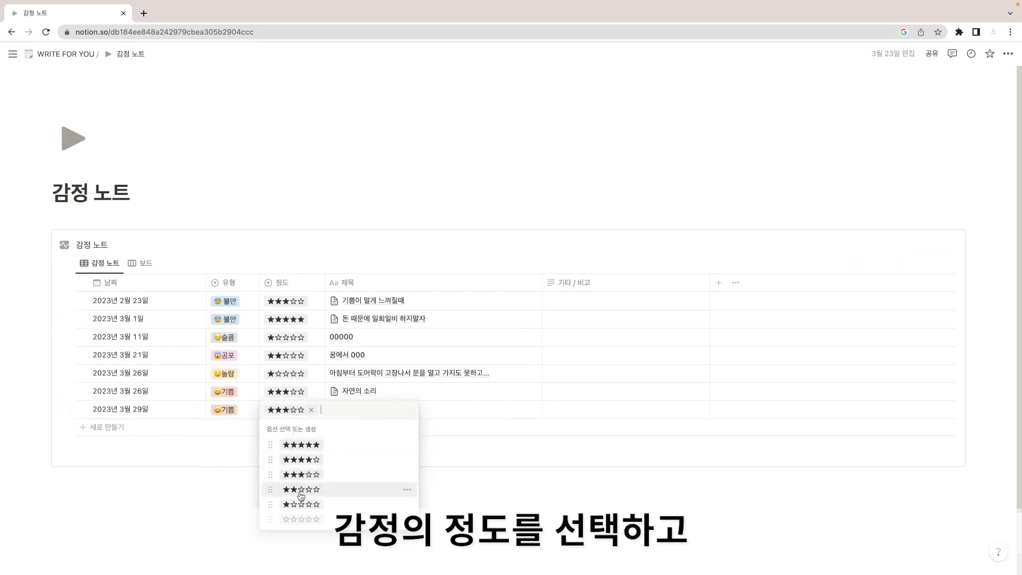
pyautogui.click(304, 393)
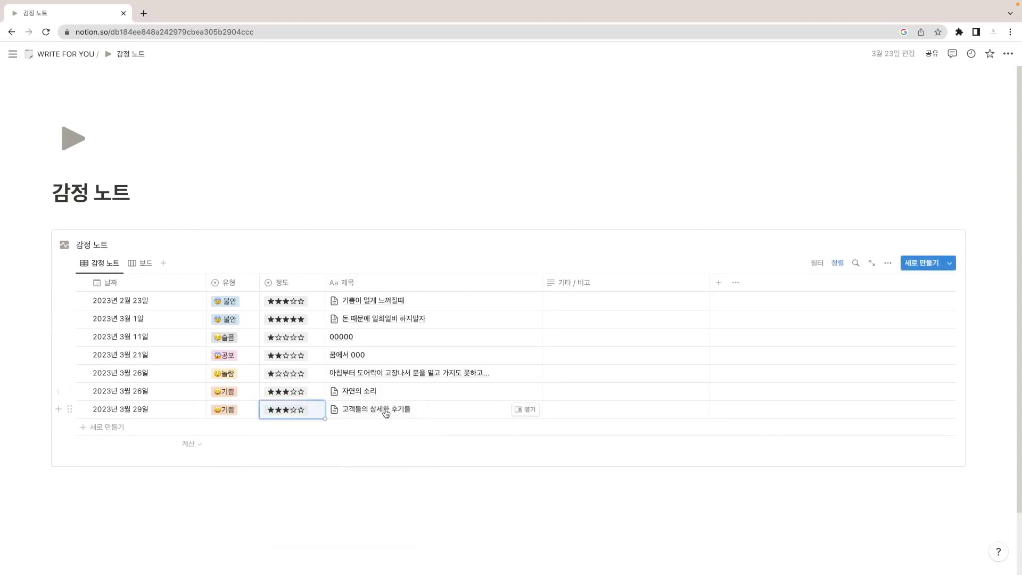
# Step: Look through the 감정 노트 records grouped by emotion in the 보드 view
pyautogui.click(141, 263)
pyautogui.scroll(-1, 450, 272)
pyautogui.scroll(-1, 450, 272)
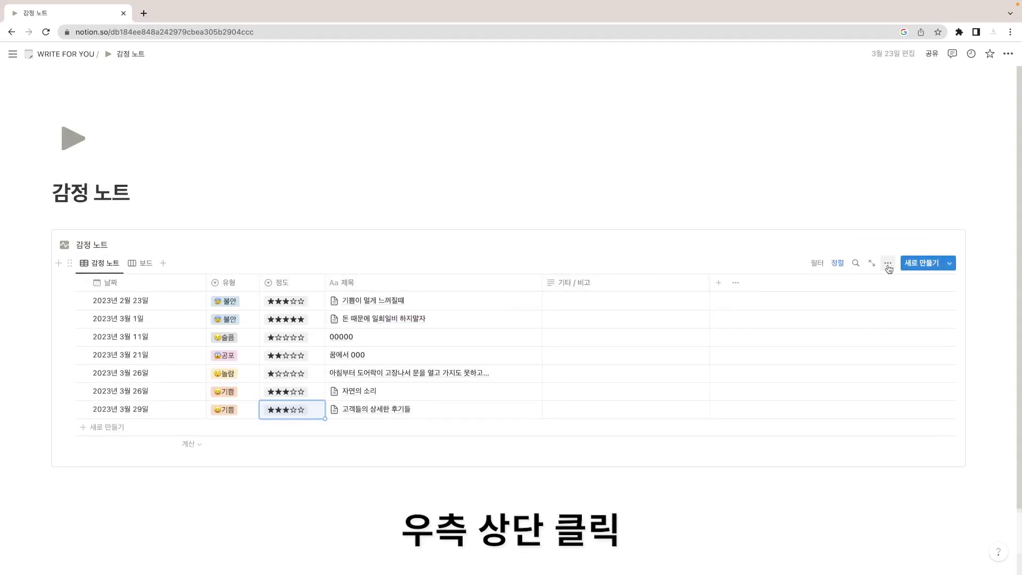
# Step: Add a new option named 000 to the 유형 property of the 감정 노트 database
pyautogui.click(887, 264)
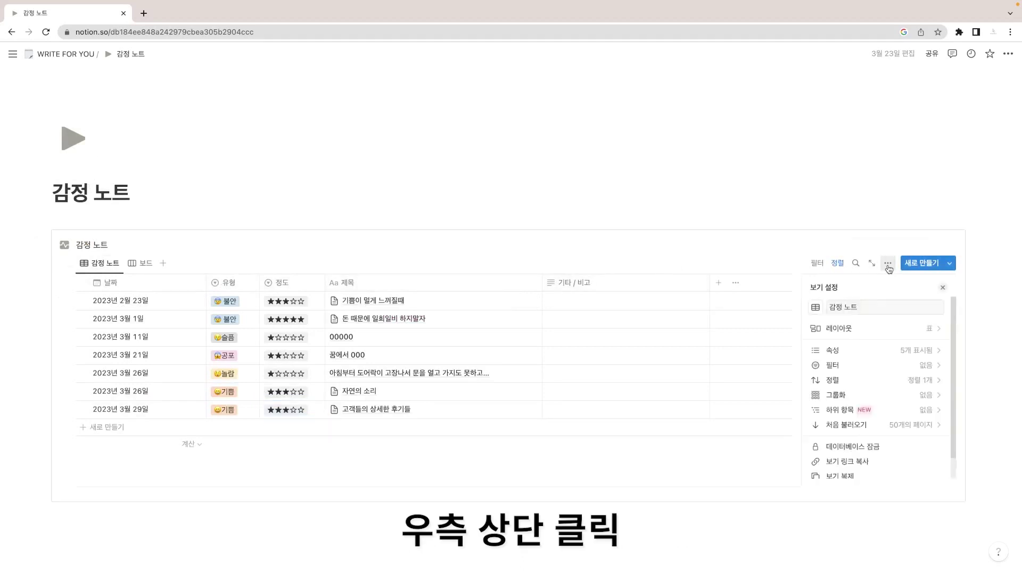
pyautogui.click(875, 351)
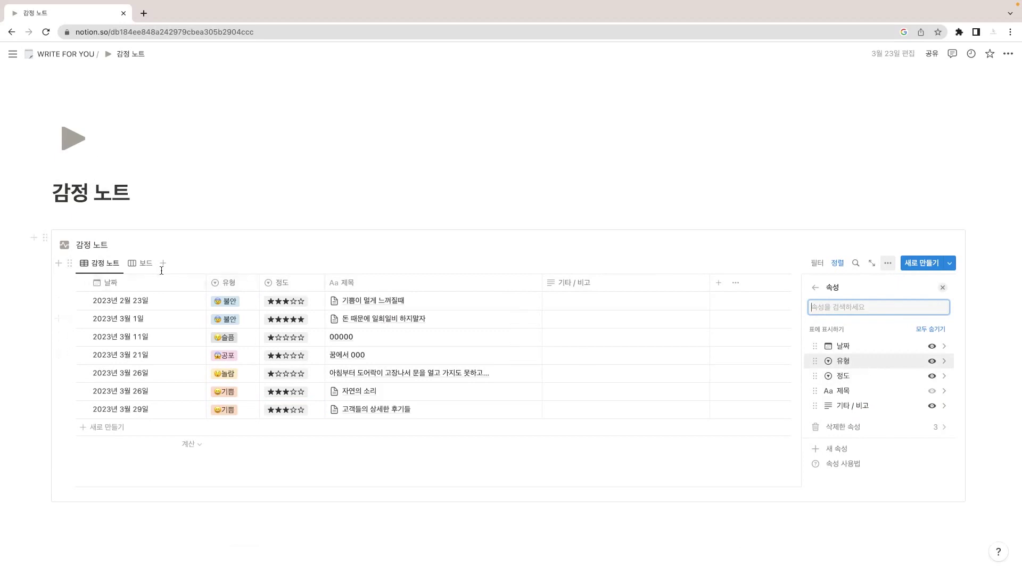
pyautogui.click(916, 365)
pyautogui.click(939, 333)
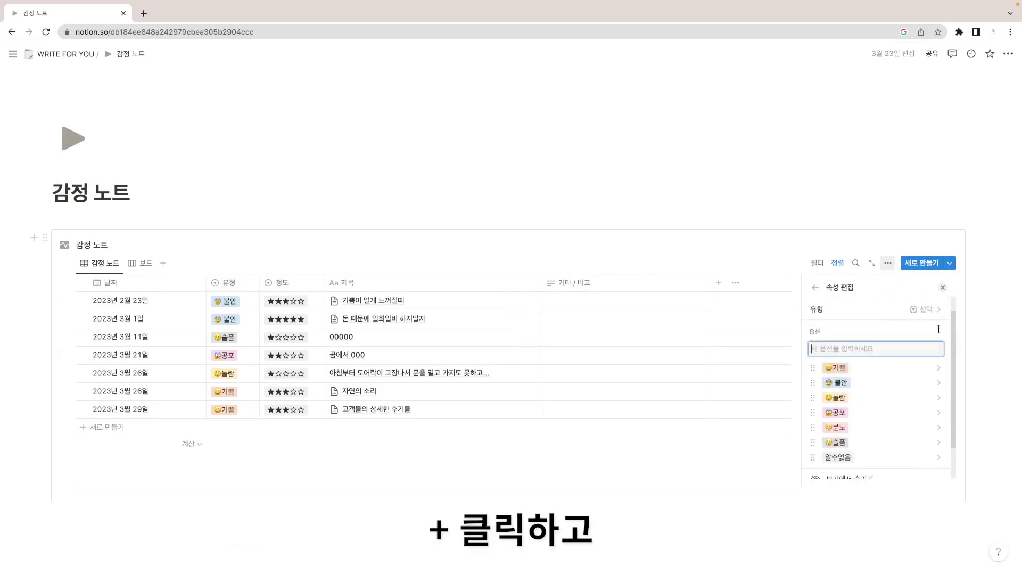
pyautogui.write('000')
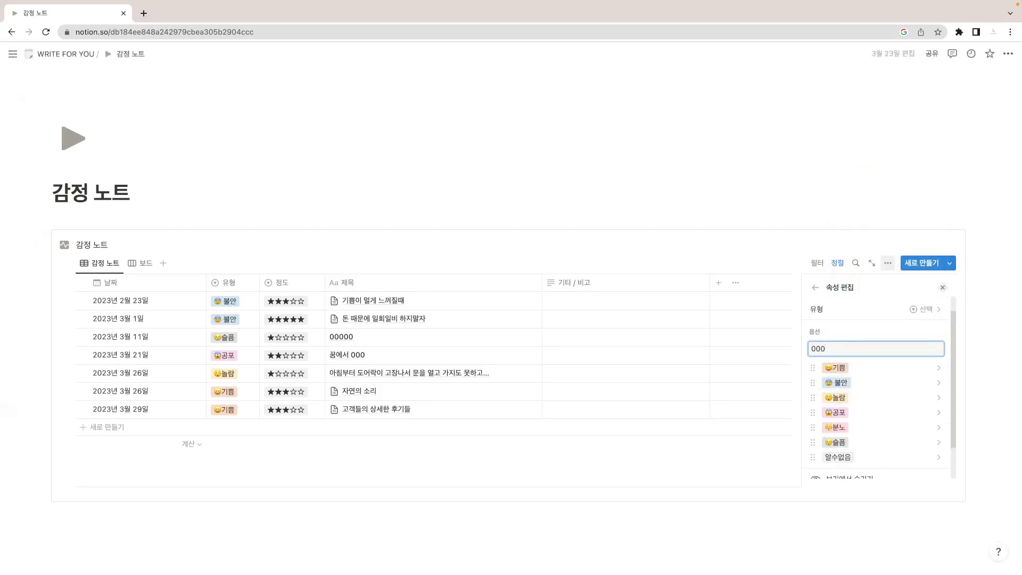
pyautogui.press('Return')
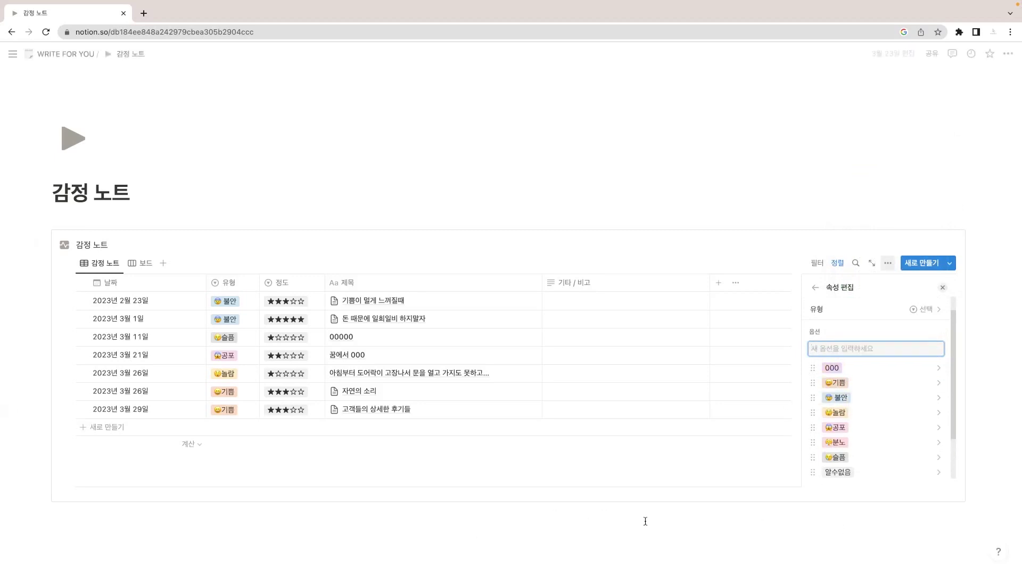
# Step: Change the colour of the 000 option in the 유형 property to 노란색
pyautogui.click(846, 367)
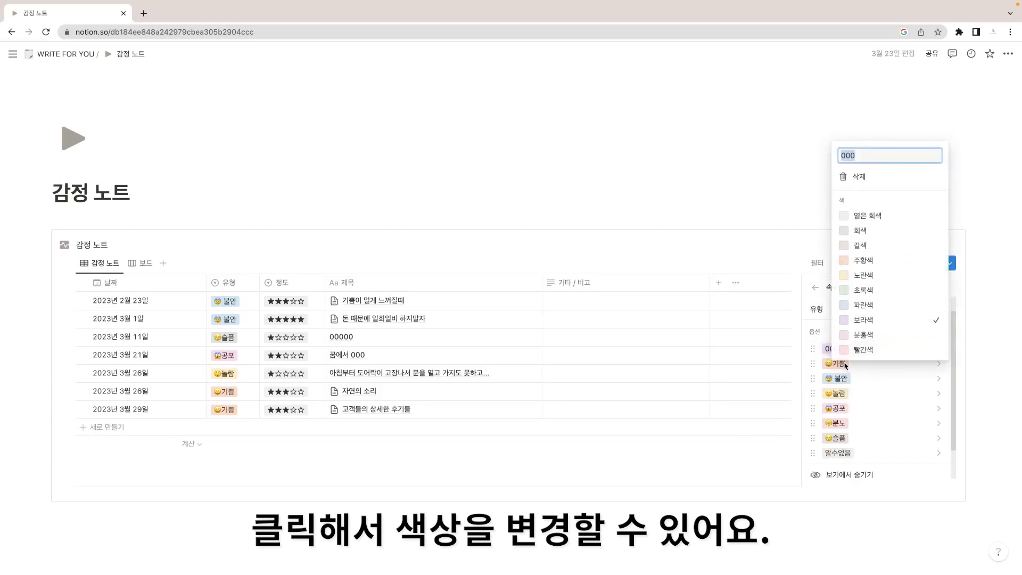
pyautogui.click(863, 275)
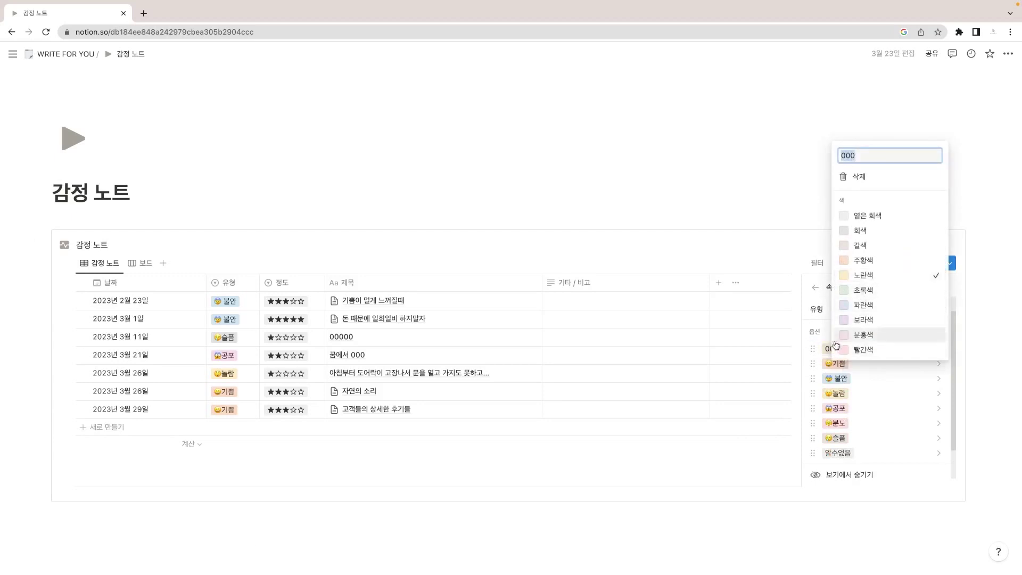
pyautogui.click(828, 350)
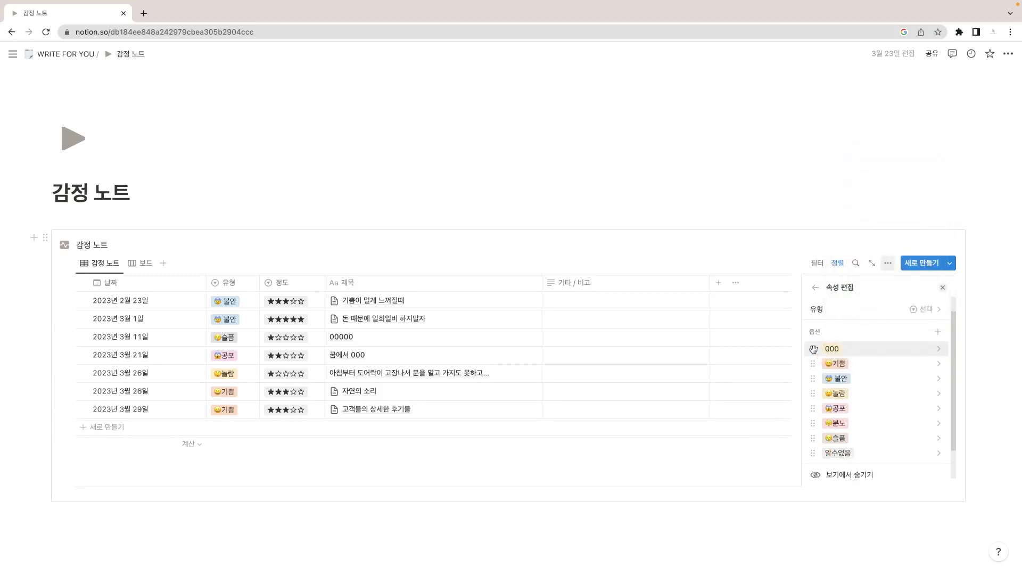
# Step: Delete the 000 option from the 유형 property and close the view settings
pyautogui.click(813, 349)
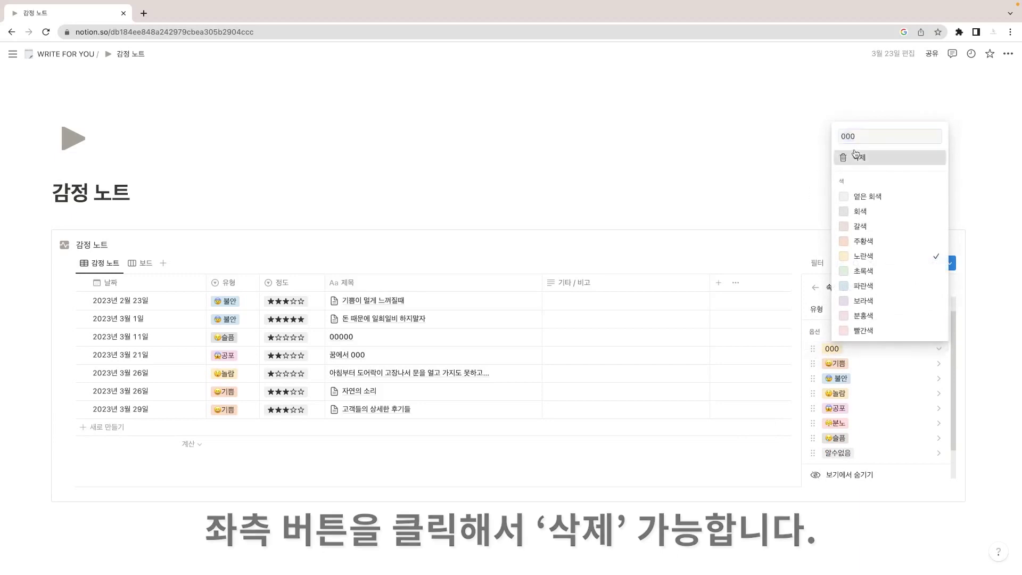
pyautogui.click(855, 156)
pyautogui.click(521, 308)
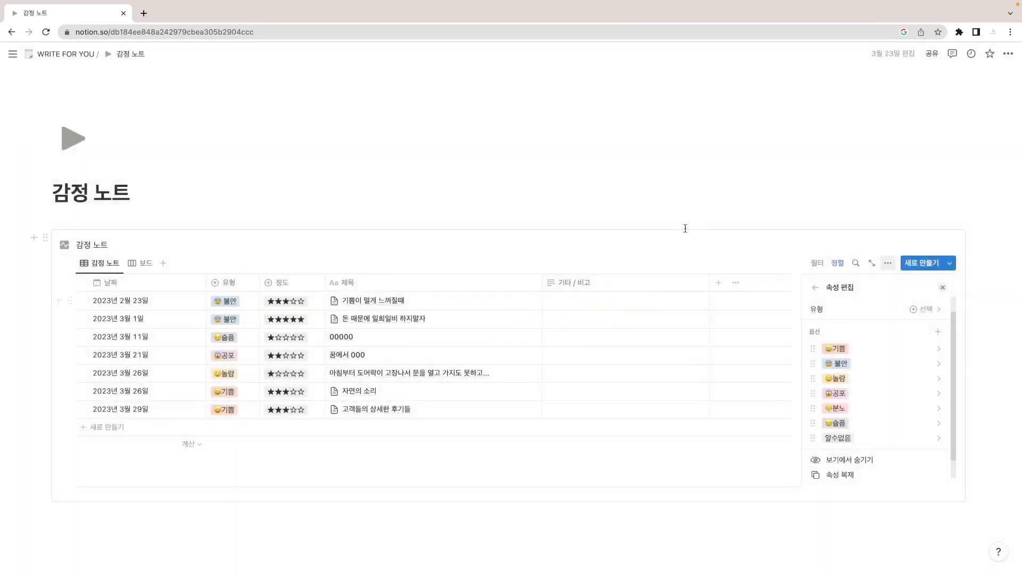
pyautogui.click(704, 182)
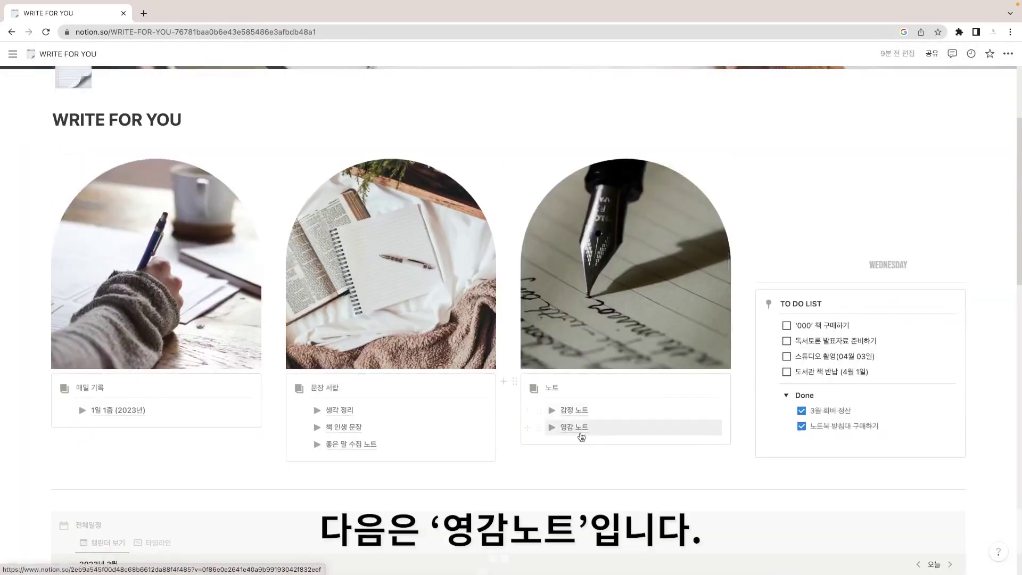
# Step: Open the 영감 노트 page from WRITE FOR YOU and collapse the 제품, 분위기 and 디자인 groups in the 태그별 view
pyautogui.click(551, 362)
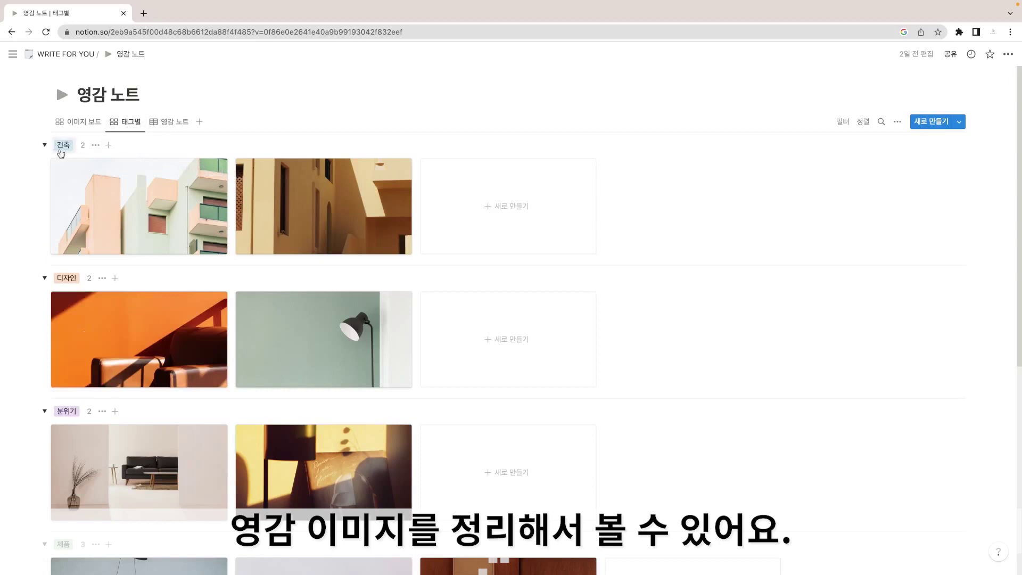
pyautogui.scroll(-4, 96, 325)
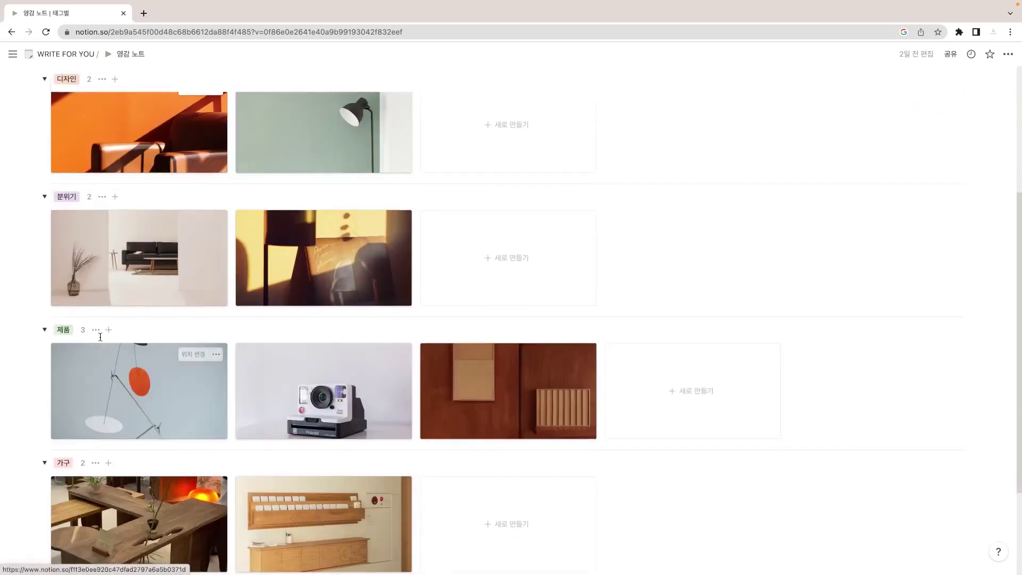
pyautogui.click(44, 330)
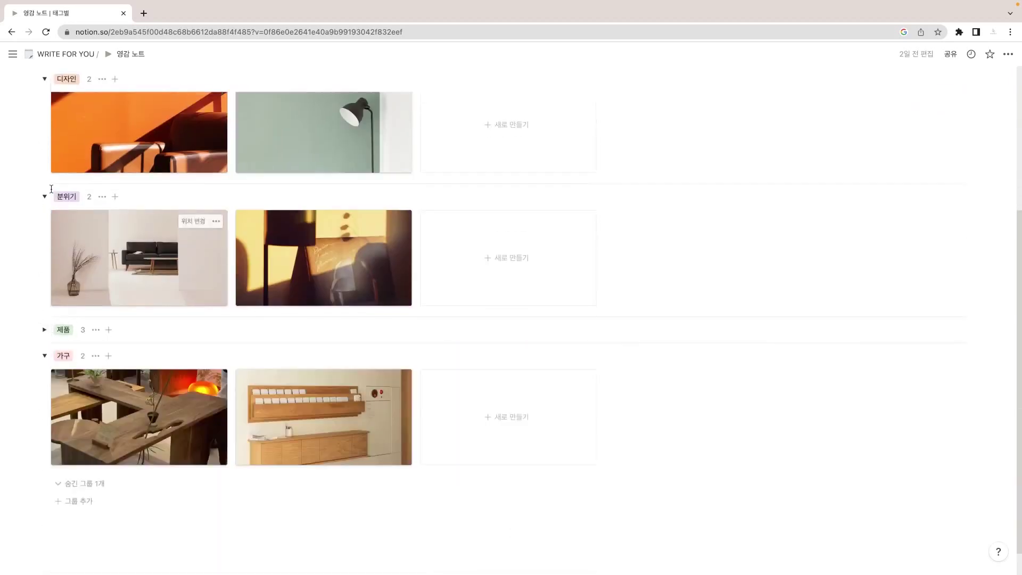
pyautogui.click(45, 197)
pyautogui.scroll(4, 45, 202)
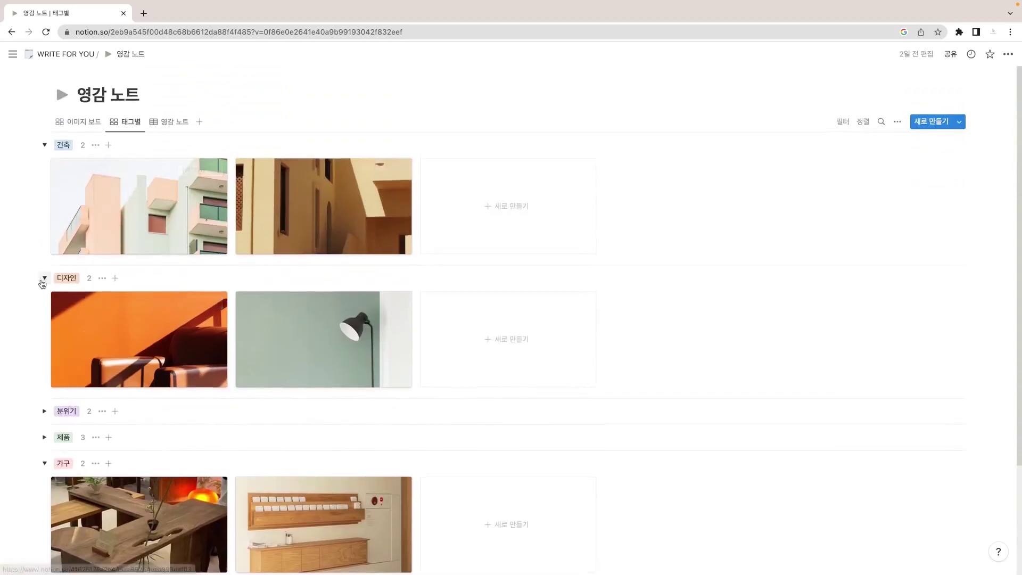
pyautogui.click(44, 278)
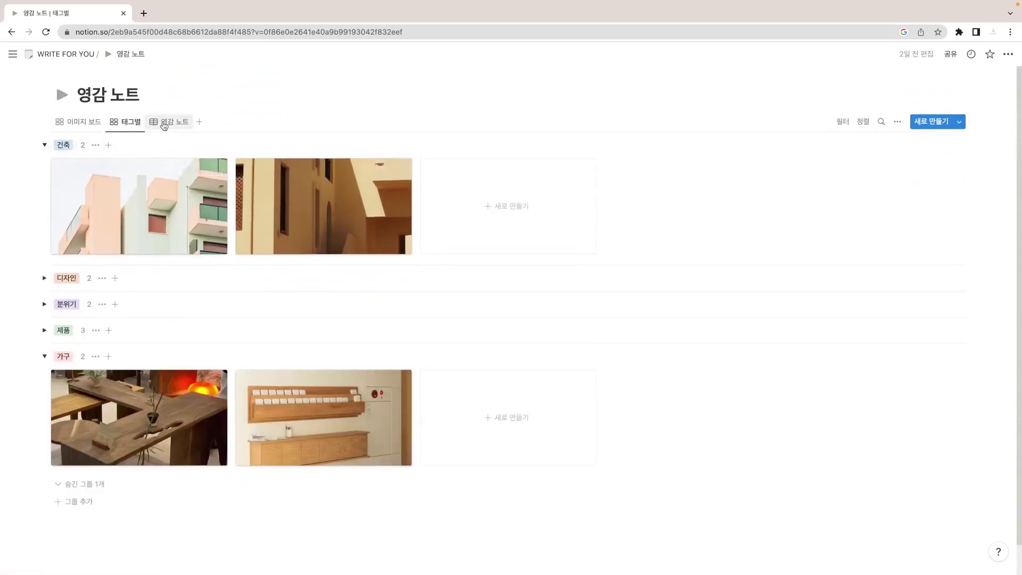
# Step: Open the ‘고비’ 확장판 가구 record from the 영감 노트 table view, check its tag, link and photo, and close it
pyautogui.click(165, 126)
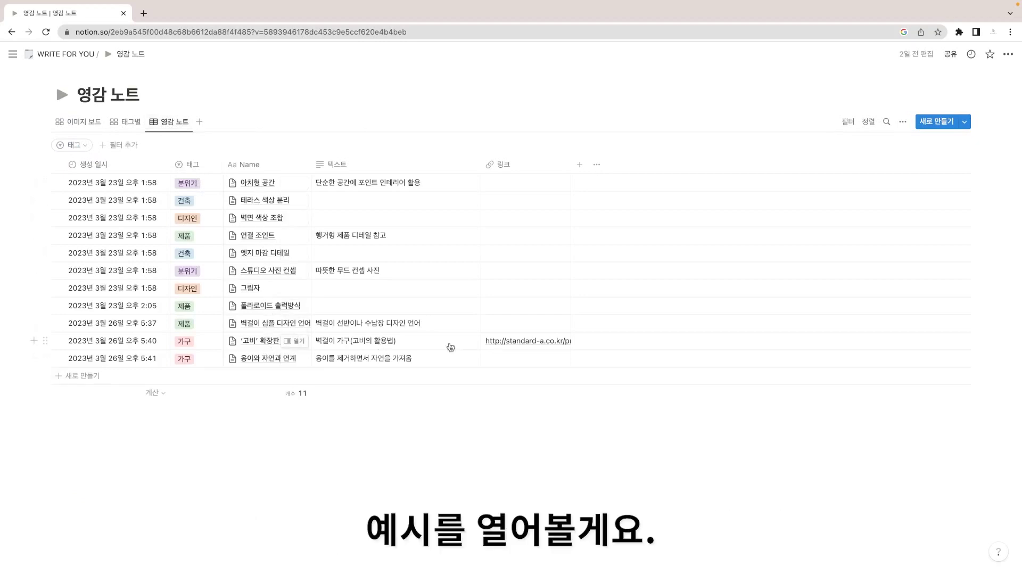
pyautogui.click(298, 340)
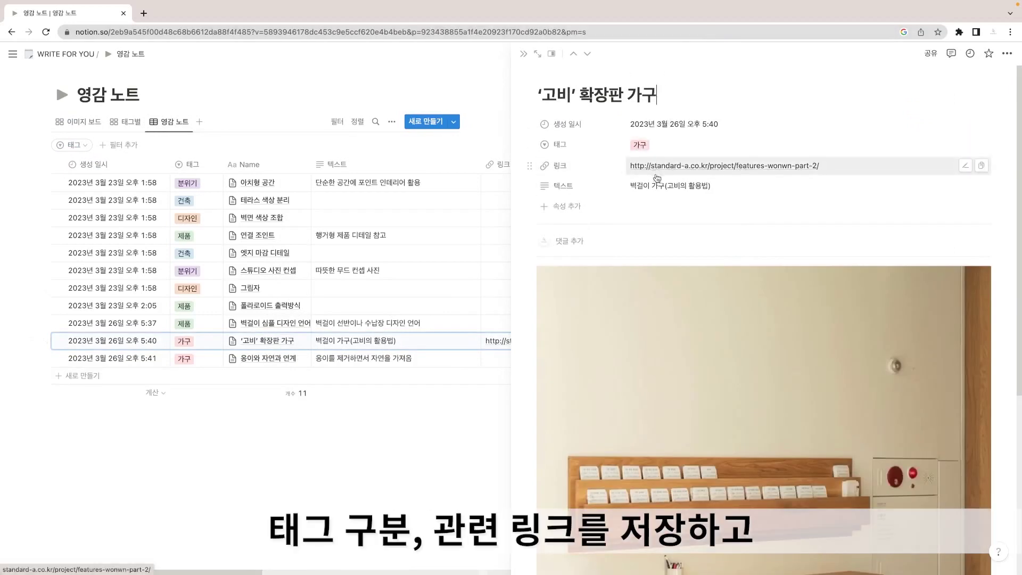
pyautogui.scroll(-3, 657, 178)
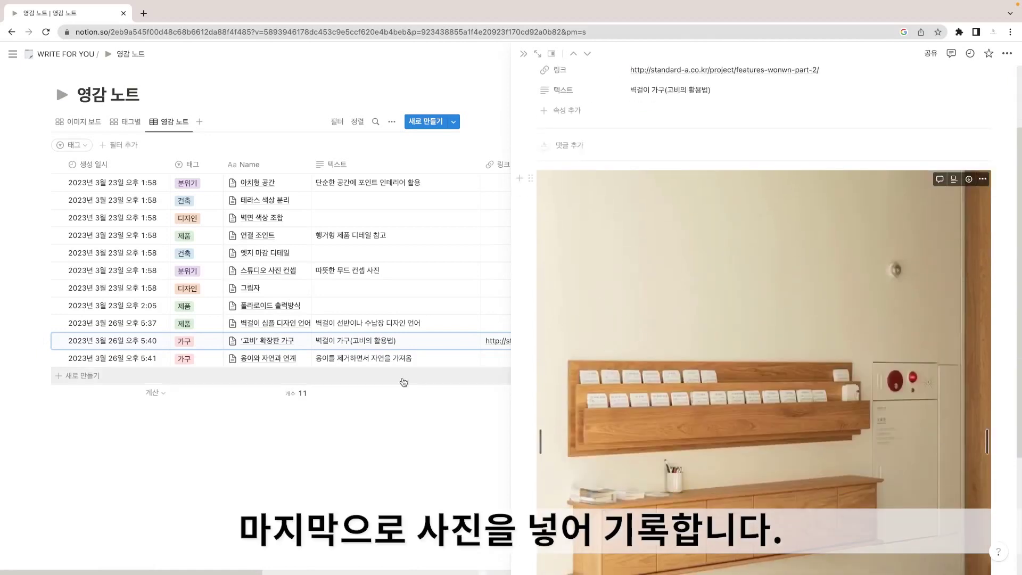
pyautogui.click(380, 463)
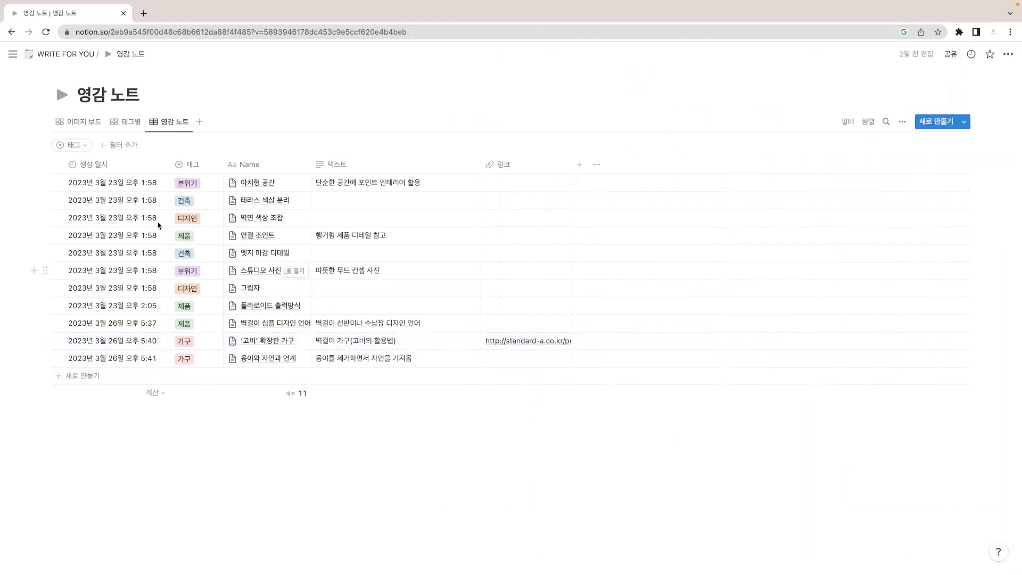
# Step: Expand the 디자인 group in the 태그별 view and switch to the 이미지 보드 view
pyautogui.click(132, 123)
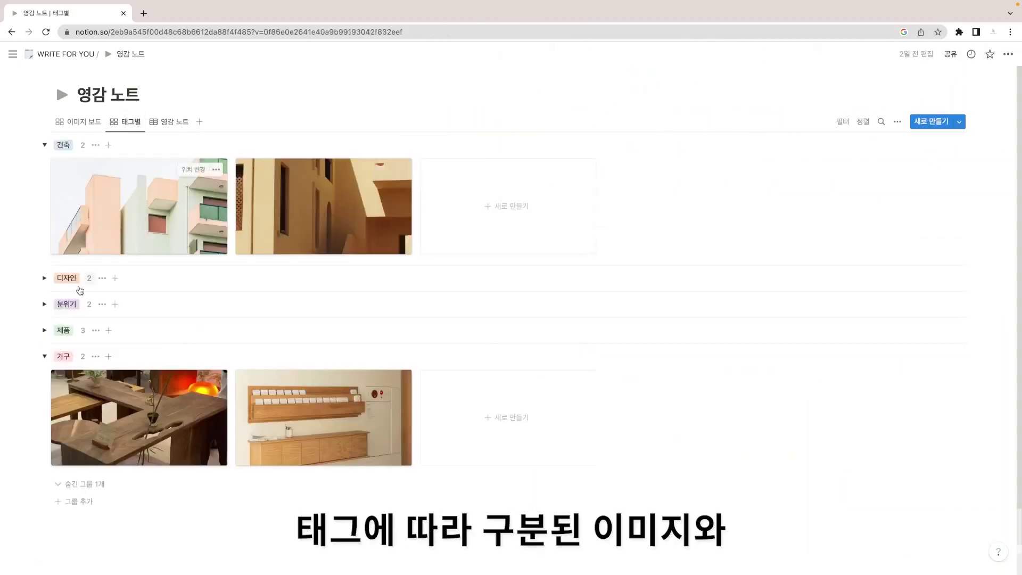
pyautogui.click(45, 280)
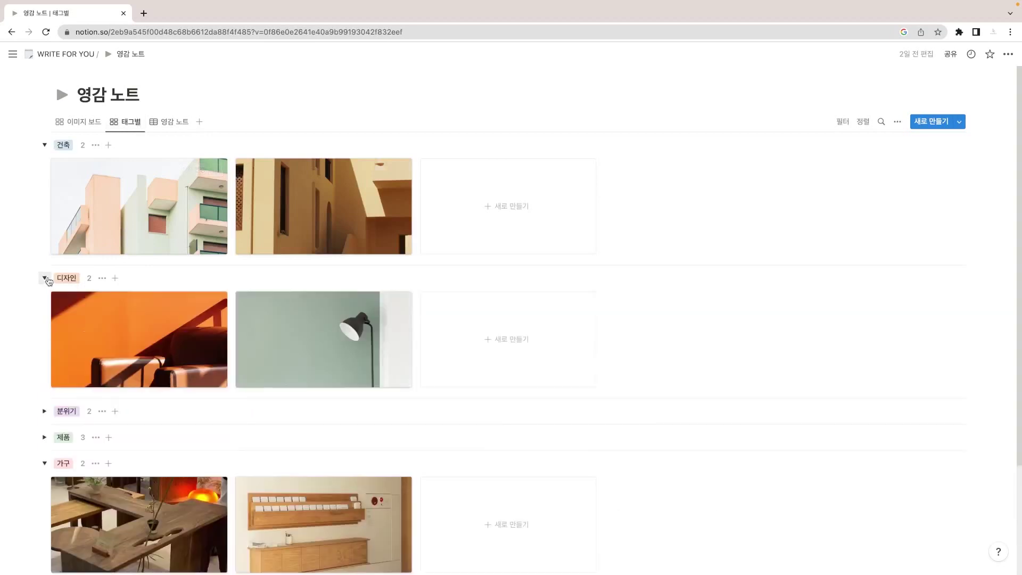
pyautogui.click(79, 123)
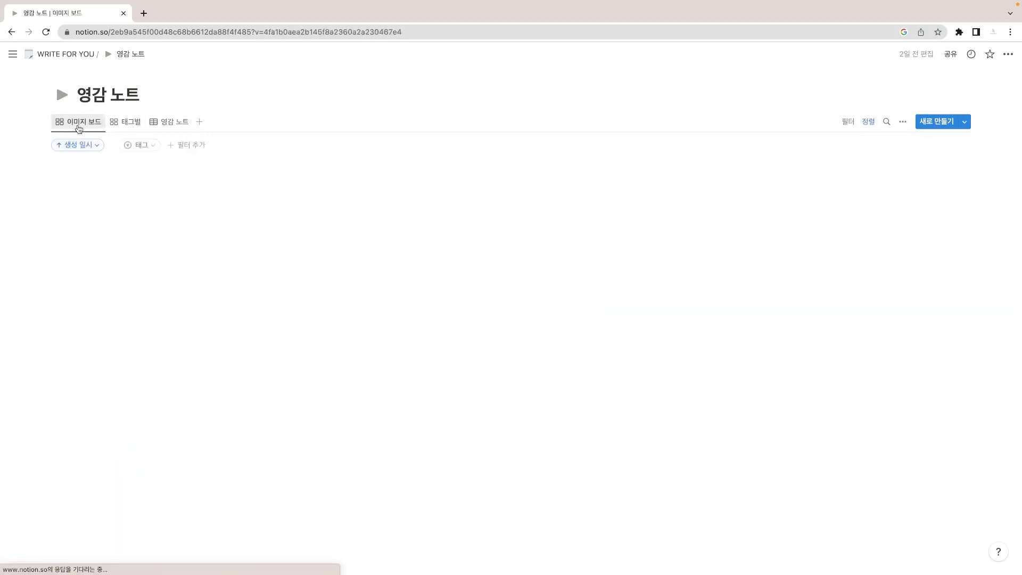